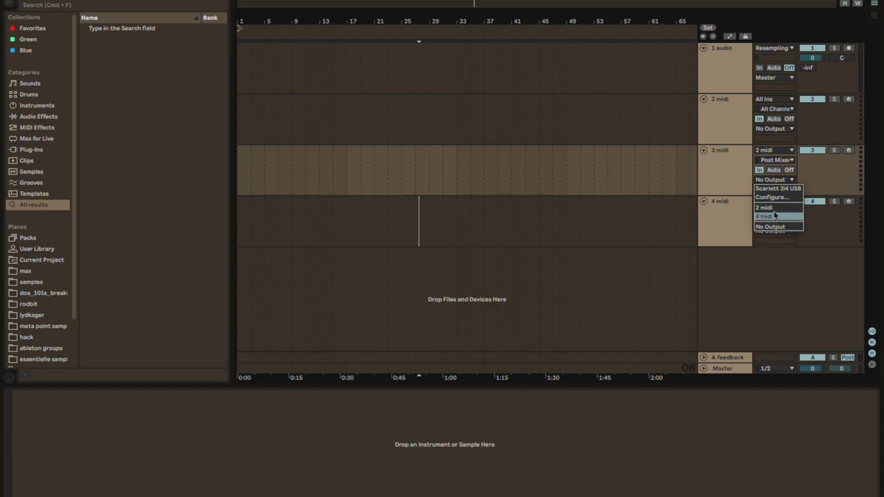
Route the 3 midi track's output to 2 midi and load a Note Length device on it.
left_click(764, 207)
left_click(552, 176)
key("super+f")
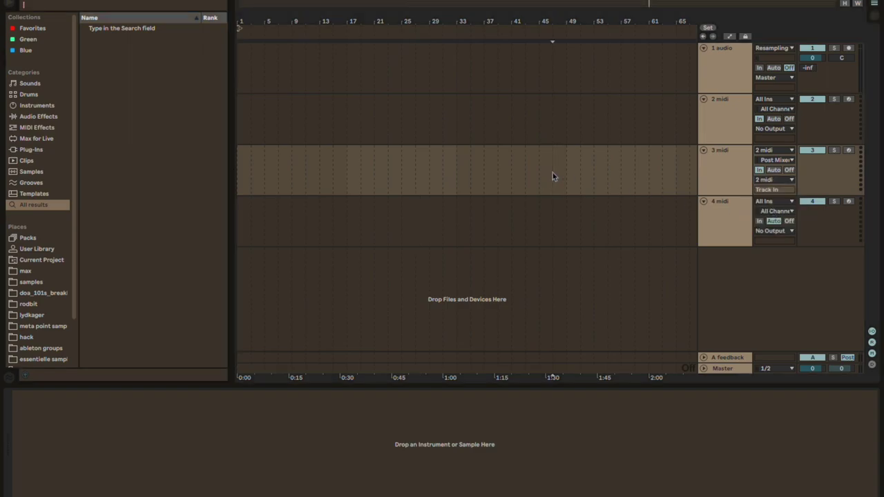
type("note leng")
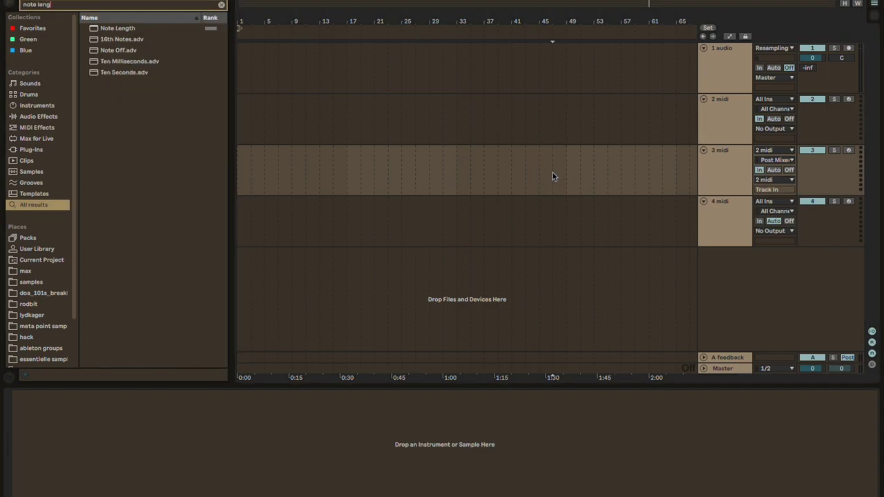
key("Down")
key("Return")
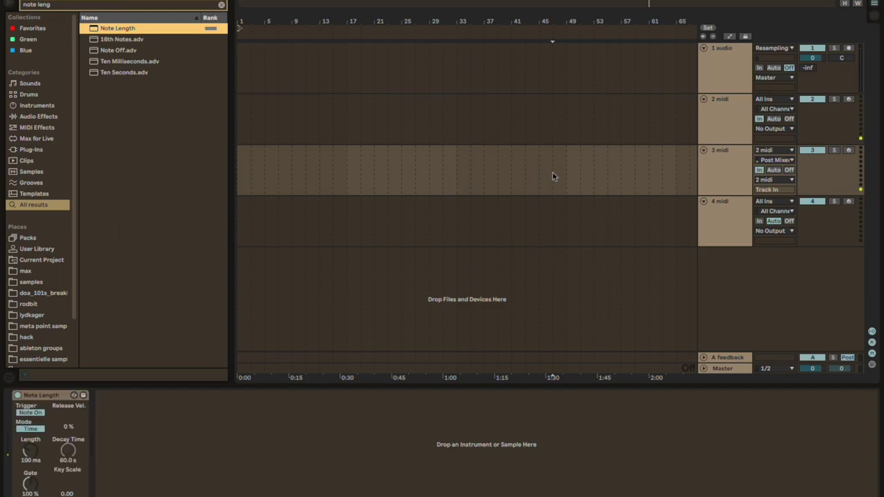
Duplicate the Note Length device and set the copy's trigger to Note Off.
left_click(60, 398)
key("super+d")
left_click(114, 413)
Find the Pitch MIDI effect and add it after the two Note Length devices.
key("ctrl+f")
type("pitch")
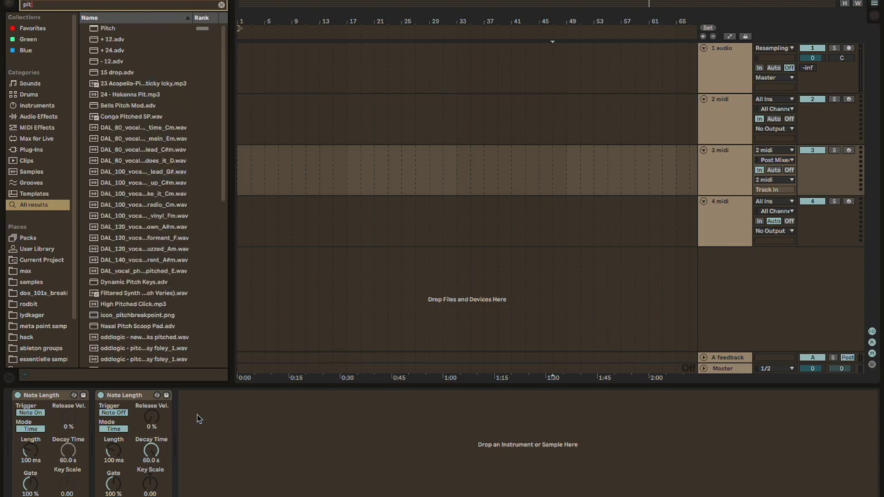
key("Down")
key("Return")
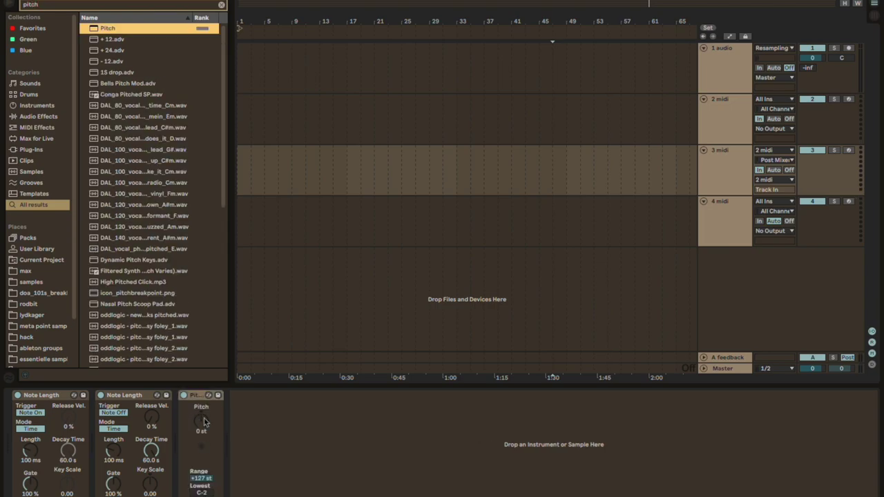
Duplicate the Pitch device and group the copy into a MIDI Effect Rack with its chain list shown.
left_click(197, 400)
key("super+d")
key("super+g")
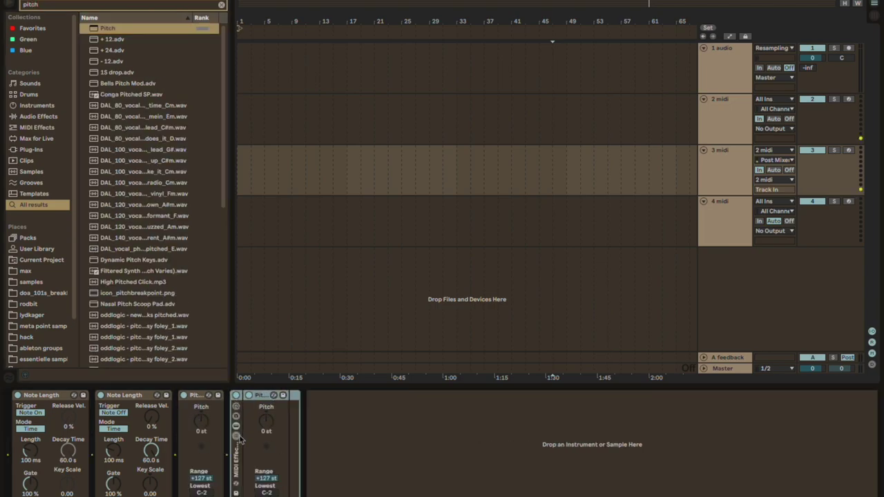
left_click(236, 436)
Duplicate the rack's chain twice and delete the Pitch device from the middle chain.
left_click(265, 425)
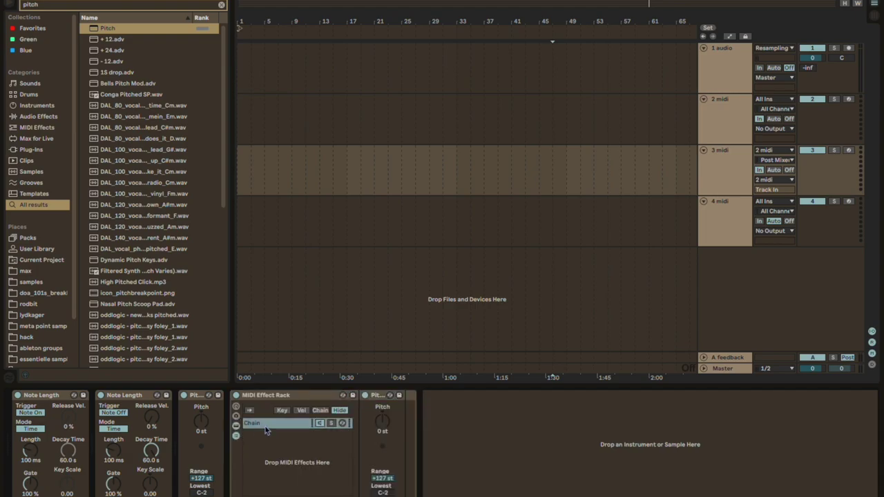
key("super+d")
key("super+d")
left_click(280, 435)
left_click(381, 403)
key("Delete")
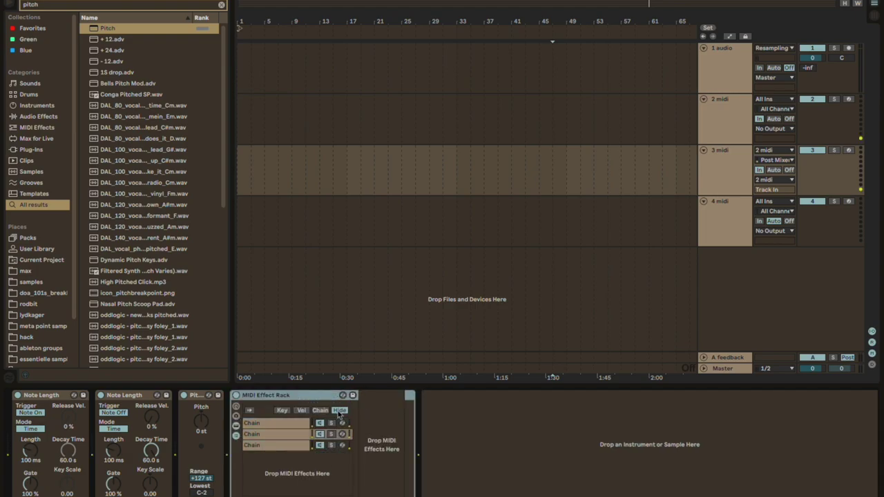
Split the rack's key zones so the first chain ends around C1, the middle spans about C1 to C5, and the third covers the keys above.
left_click(281, 411)
left_click_drag(359, 435, 442, 443)
left_click_drag(648, 437, 550, 436)
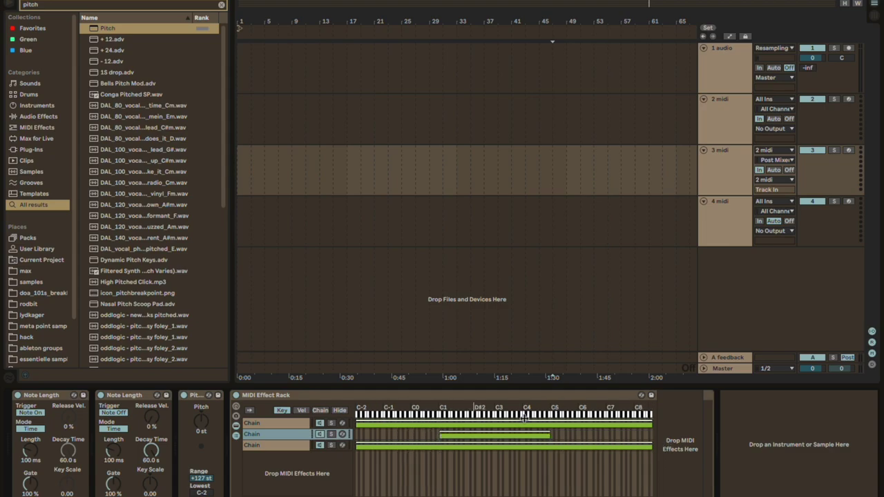
left_click_drag(649, 424, 441, 436)
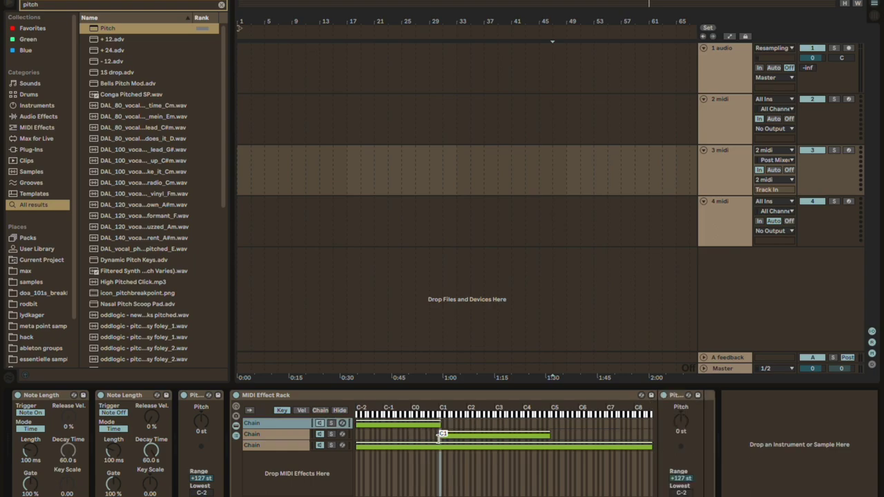
left_click_drag(357, 446, 551, 449)
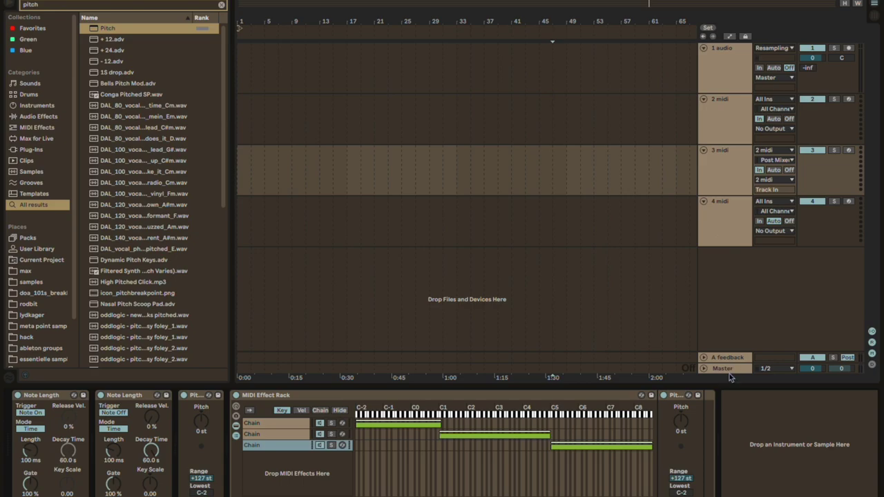
Set the Pitch device in the rack's first chain to +36 st.
left_click(682, 427)
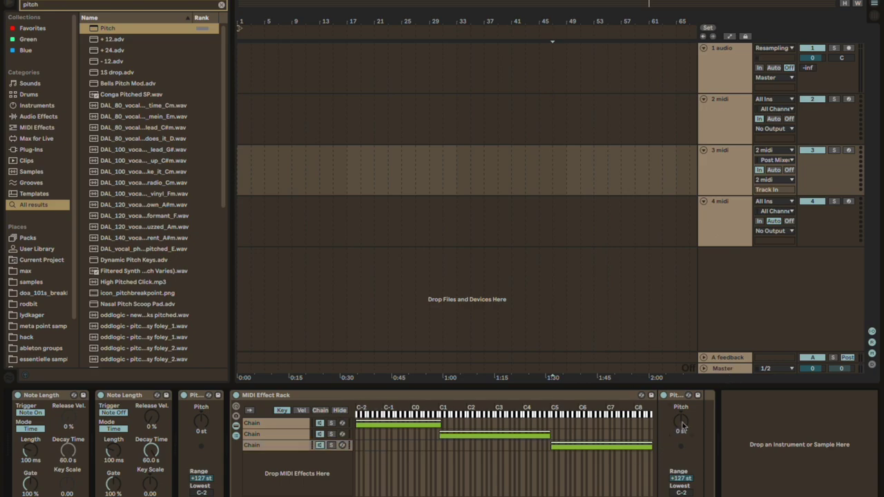
left_click(280, 422)
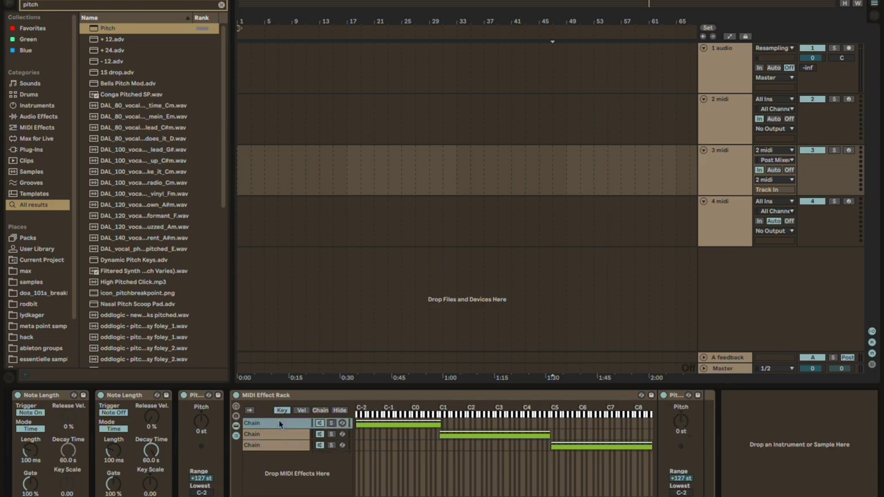
left_click(680, 426)
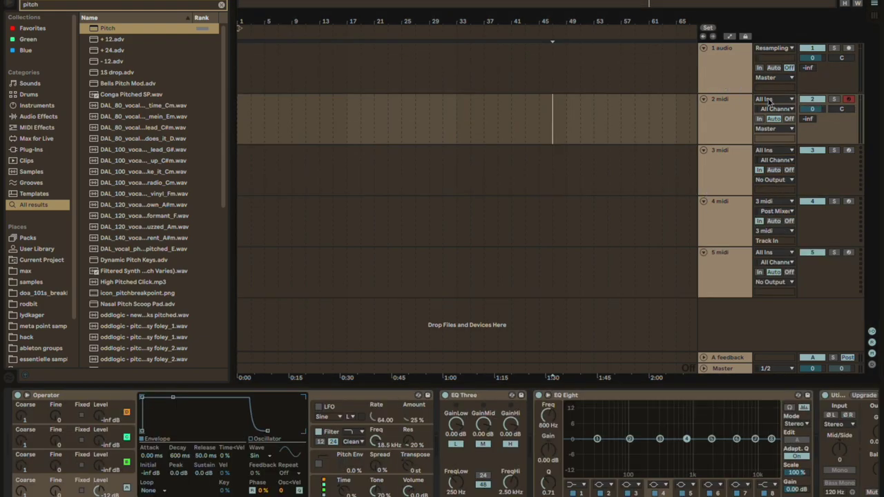
Set the 2 midi track's input to 3 midi and place the Major Harmonic scale preset before Operator.
left_click(769, 100)
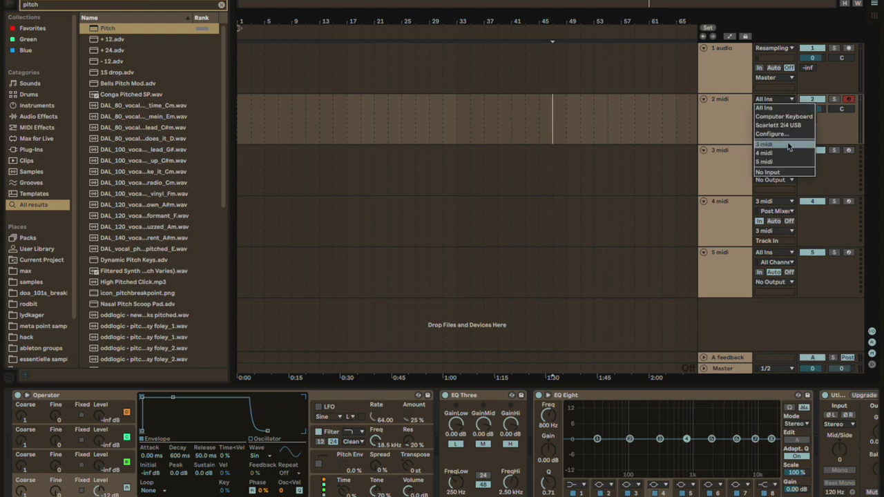
left_click(789, 145)
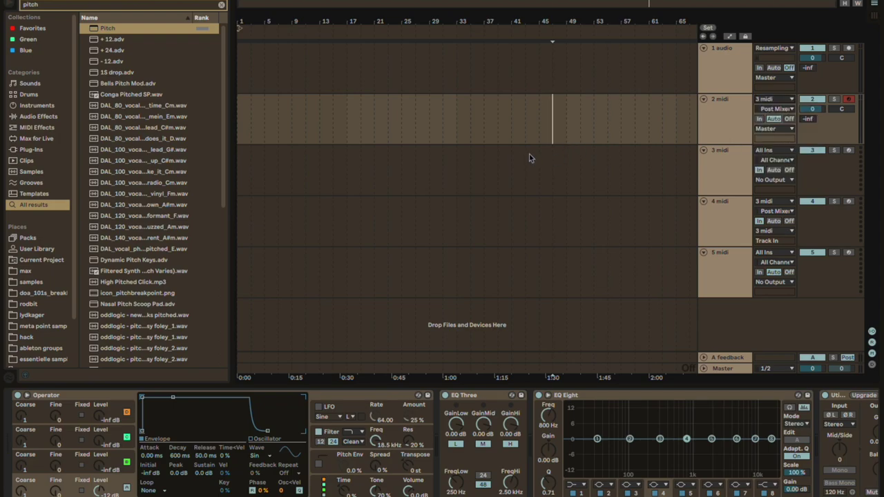
key("ctrl+f")
type("major scale")
left_click_drag(147, 29, 50, 433)
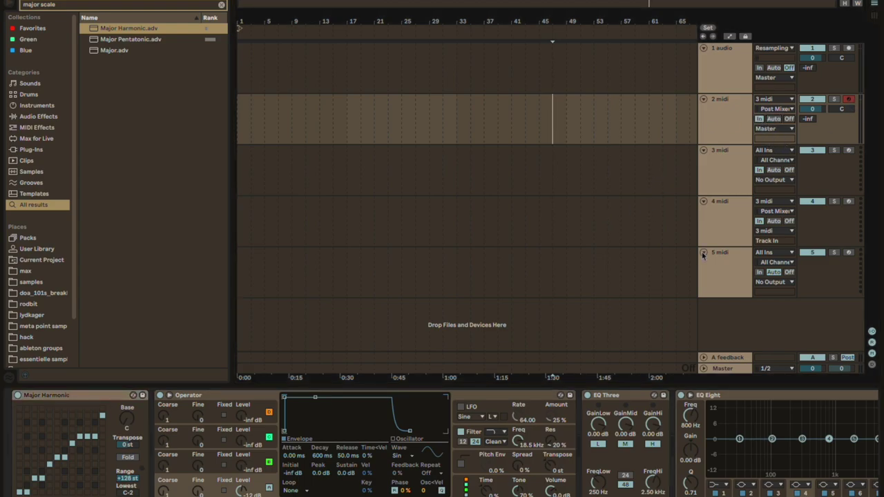
On the 4 midi track, lower the first Pitch device, raise the second Note Length's gate to 107% and reduce the first one's gate to 58%.
left_click(537, 176)
left_click(539, 218)
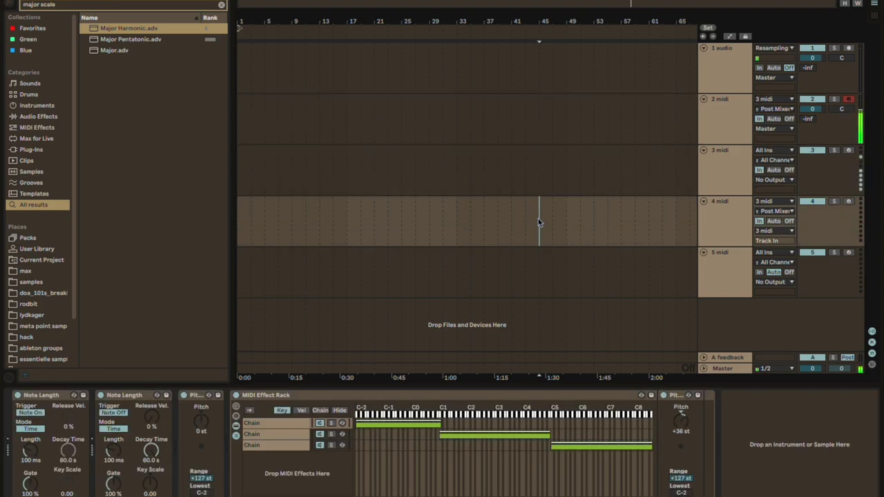
left_click(508, 176)
left_click(506, 228)
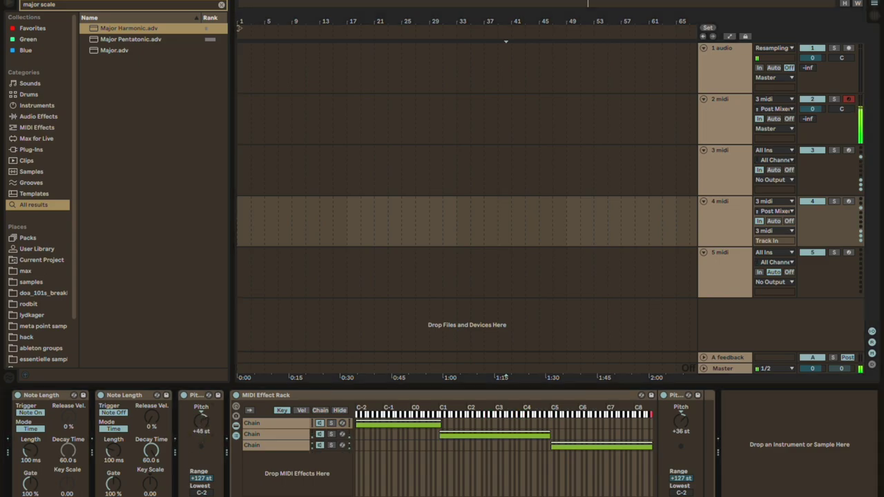
left_click_drag(191, 423, 190, 429)
left_click_drag(115, 481, 112, 470)
left_click_drag(30, 482, 30, 496)
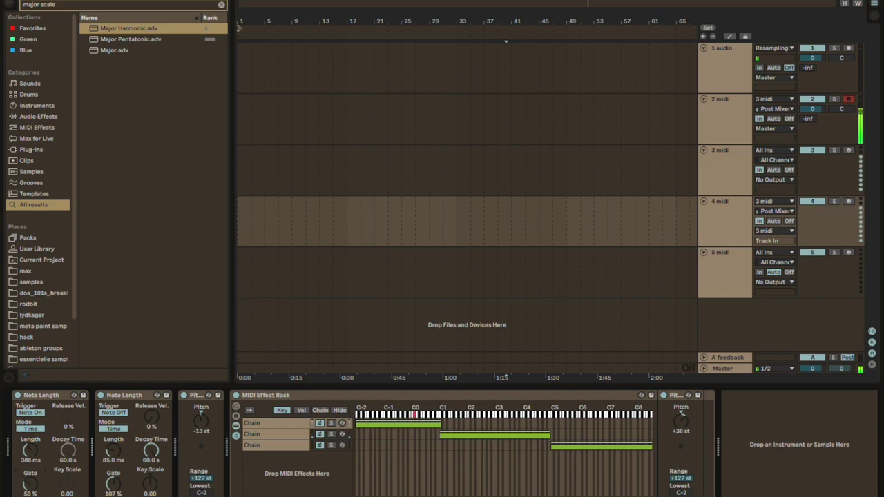
Set the first Note Length's gate to 26% and the first Pitch to +9 st, and start recording the 2 midi track.
left_click_drag(30, 482, 30, 486)
left_click_drag(203, 419, 204, 417)
left_click_drag(201, 419, 201, 421)
key("F9")
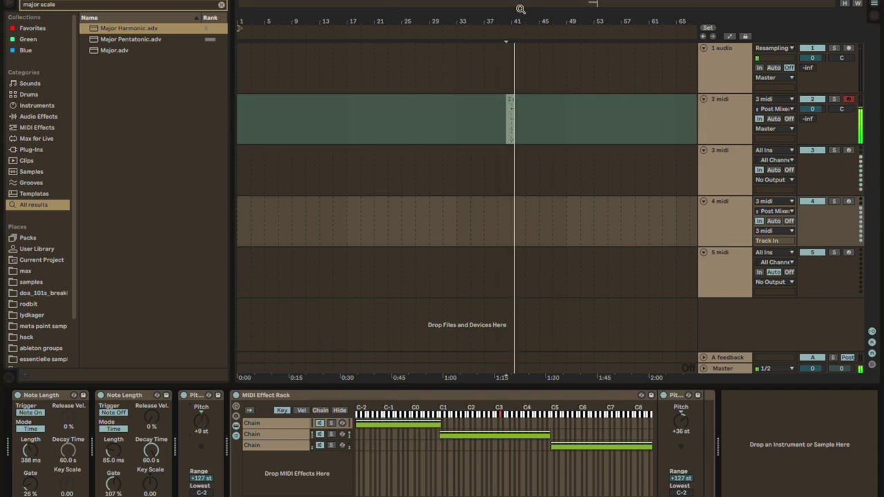
left_click_drag(515, 19, 489, 89)
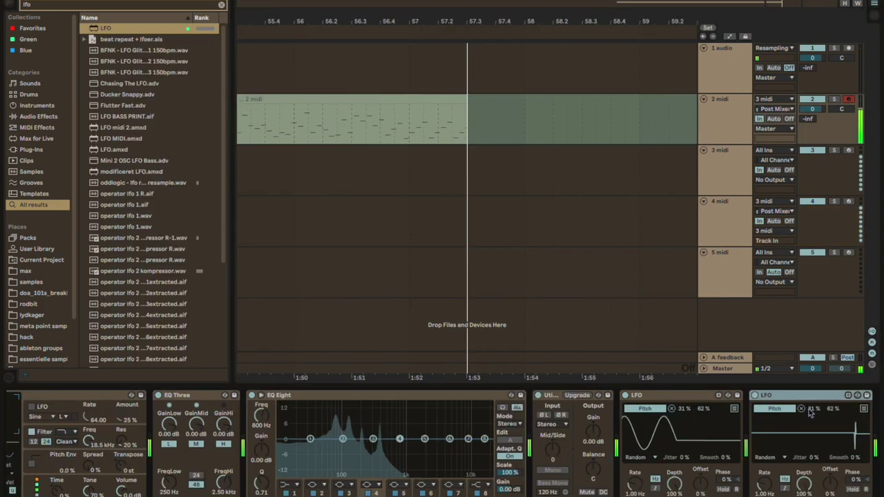
Remap the second LFO from Pitch to the first Note Length's Gate and change its waveform to Triangle.
left_click(801, 409)
left_click(729, 207)
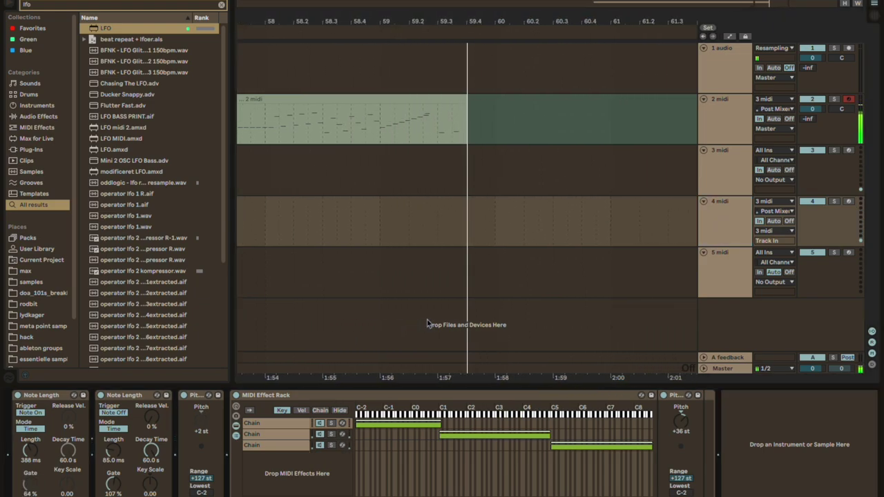
left_click(733, 126)
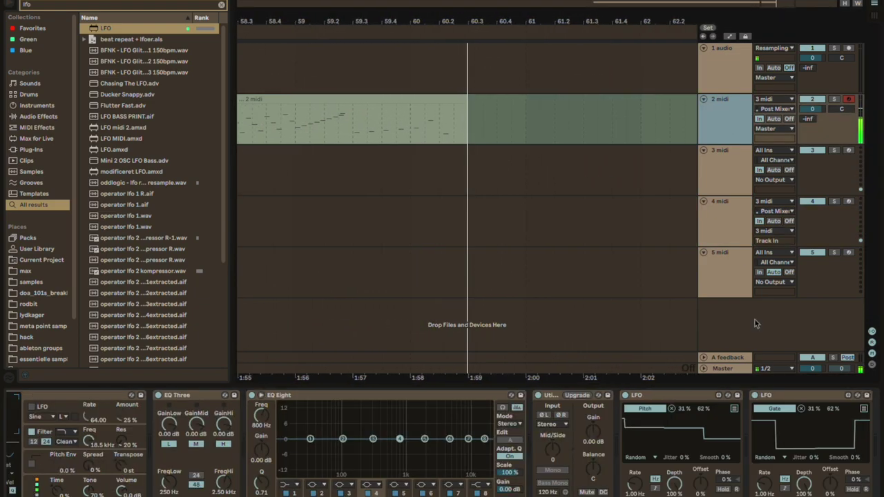
left_click(769, 458)
left_click(778, 423)
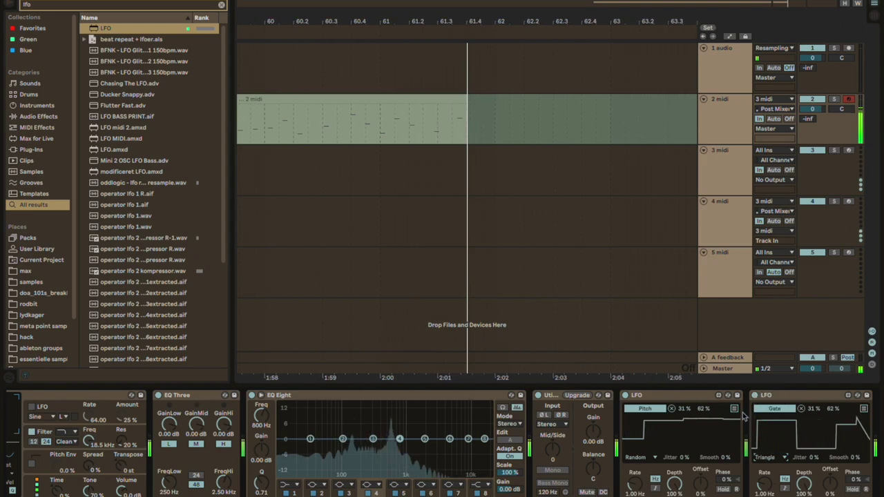
Increase the height of the 2 midi track to enlarge its recorded note pattern.
scroll(429, 475, "up", 5)
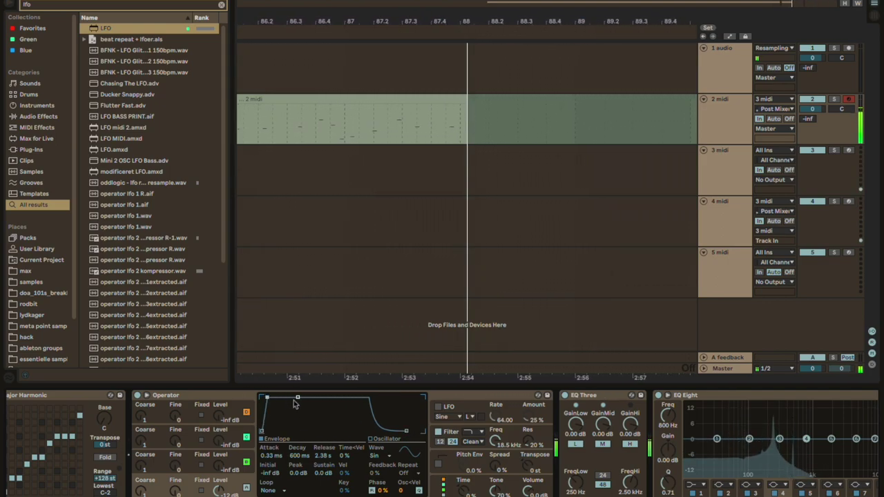
left_click(712, 219)
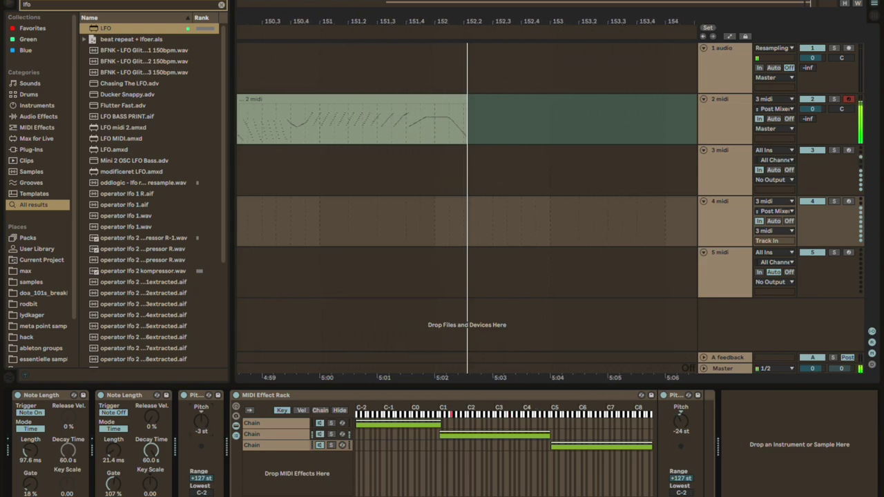
left_click_drag(724, 144, 718, 268)
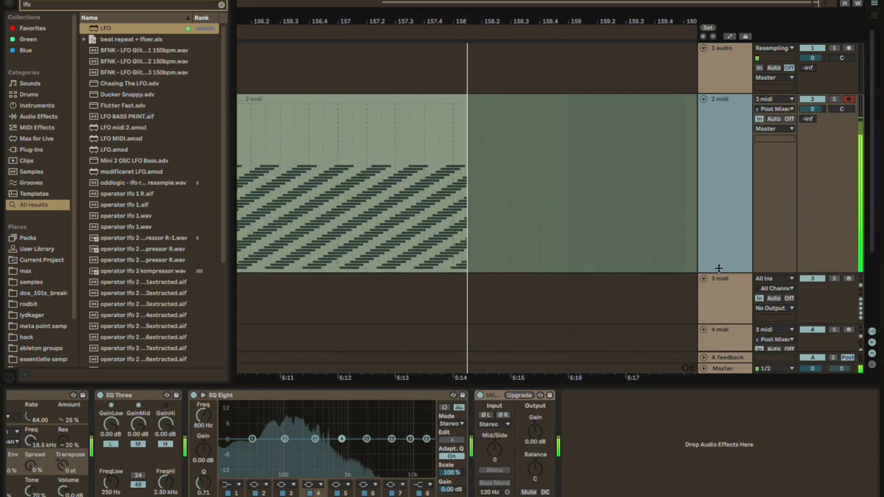
scroll(454, 190, "up", 3)
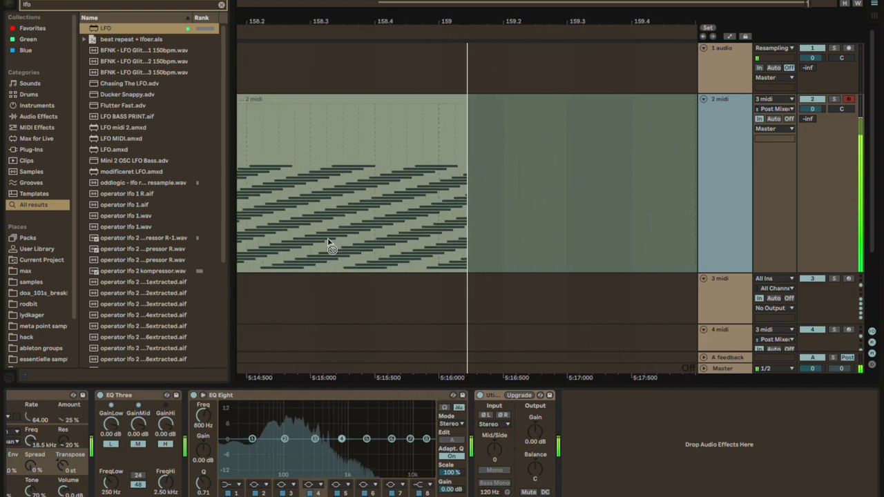
scroll(339, 228, "down", 3)
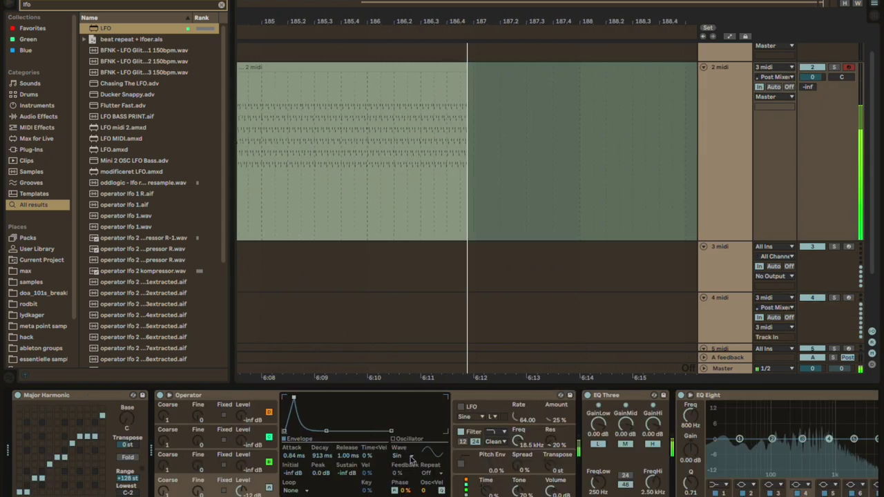
Change Operator's oscillator waveform to SqD and arm the 1 audio track to record the resampled output.
left_click(410, 457)
left_click(407, 439)
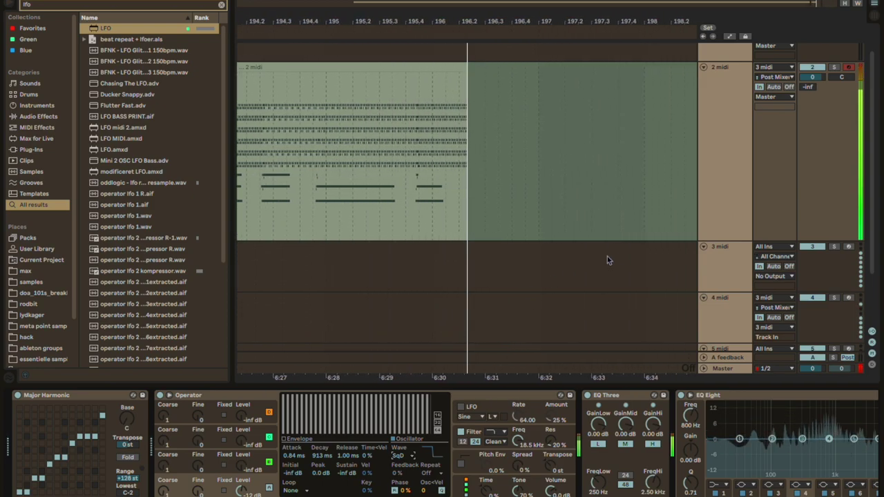
scroll(733, 219, "up", 2)
left_click(849, 50)
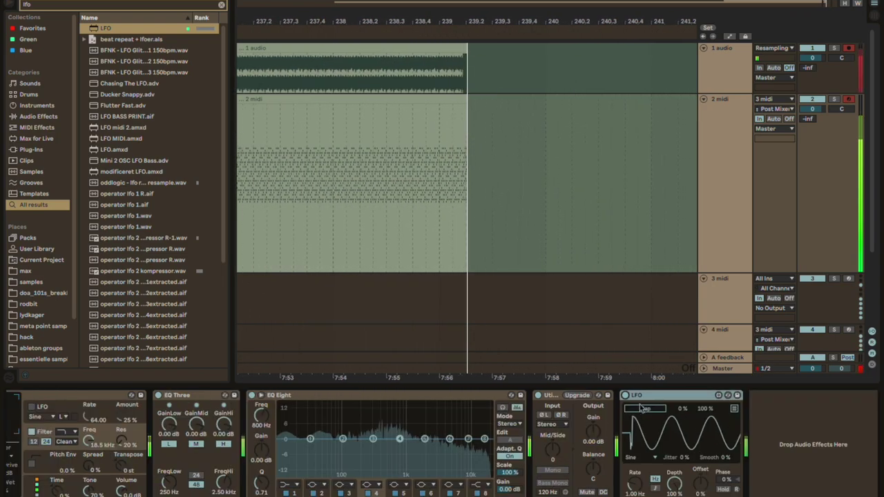
Map the new LFO to the first Pitch device on the 4 midi track.
left_click(642, 409)
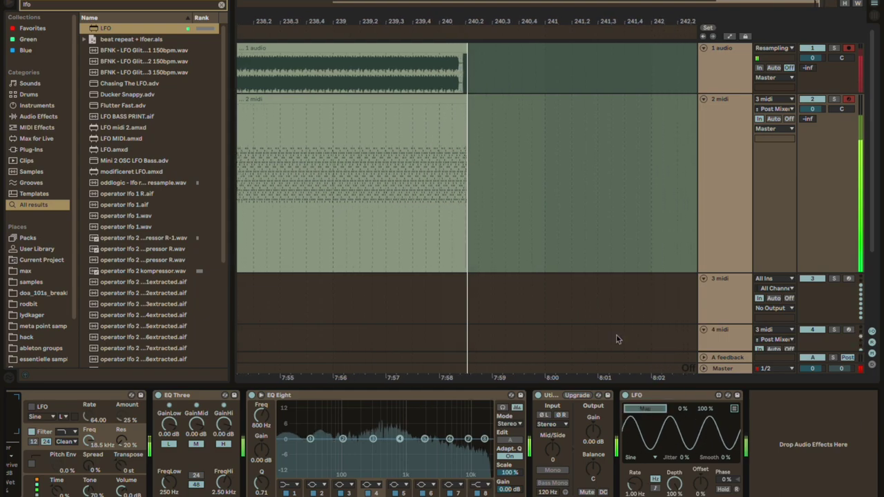
scroll(618, 339, "down", 1)
left_click(738, 321)
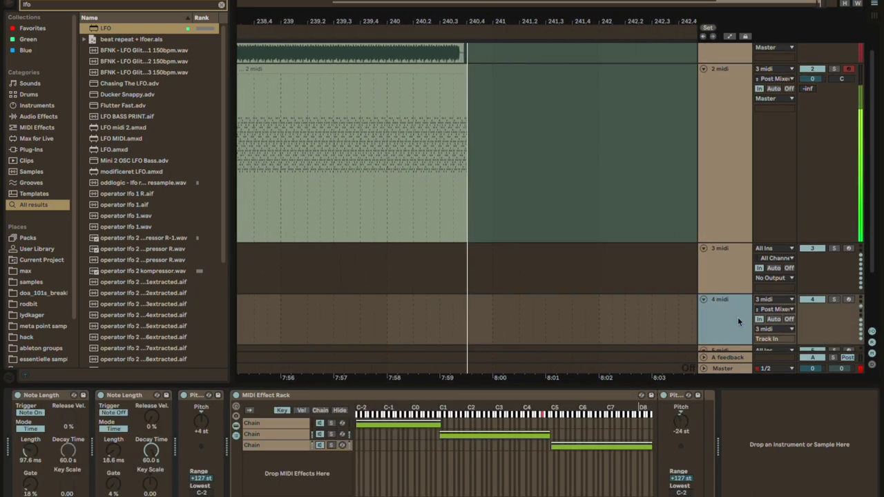
left_click(203, 420)
scroll(486, 225, "up", 2)
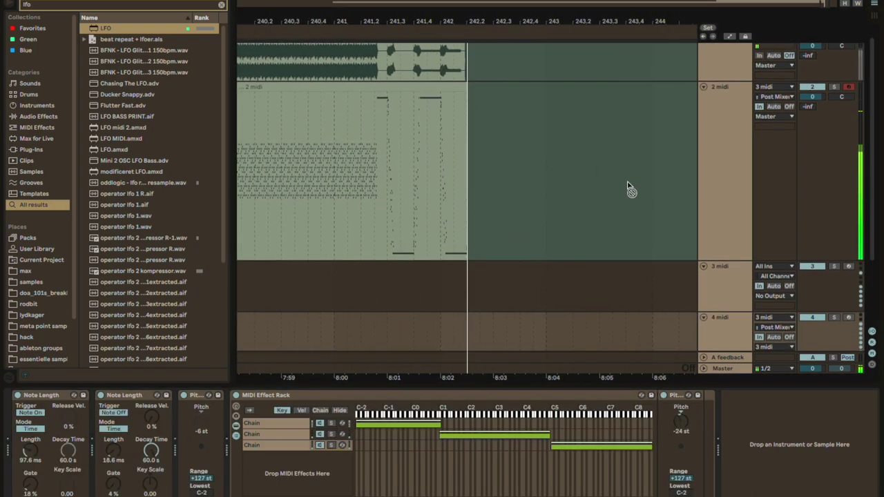
Reduce the Depth of the Pitch-mapped LFO on the 2 midi track to about 4.72 % and display the 4 midi track's devices.
left_click(714, 106)
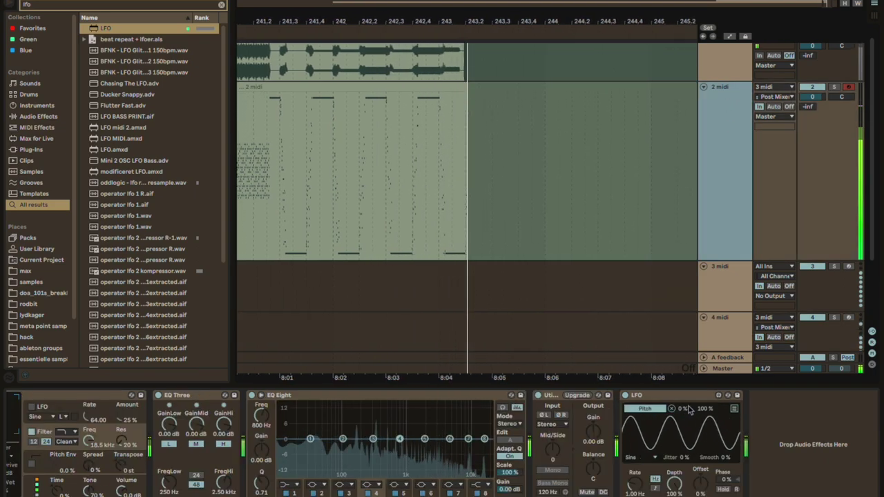
left_click_drag(674, 483, 674, 493)
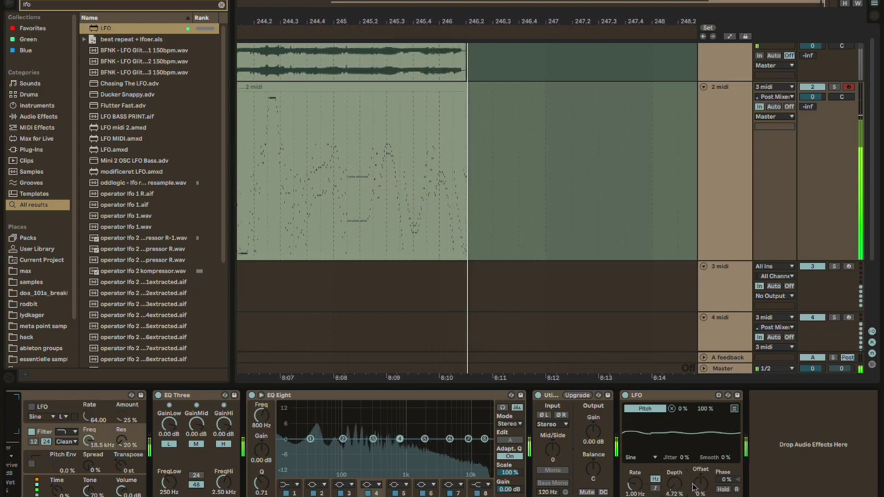
left_click(723, 281)
left_click(723, 321)
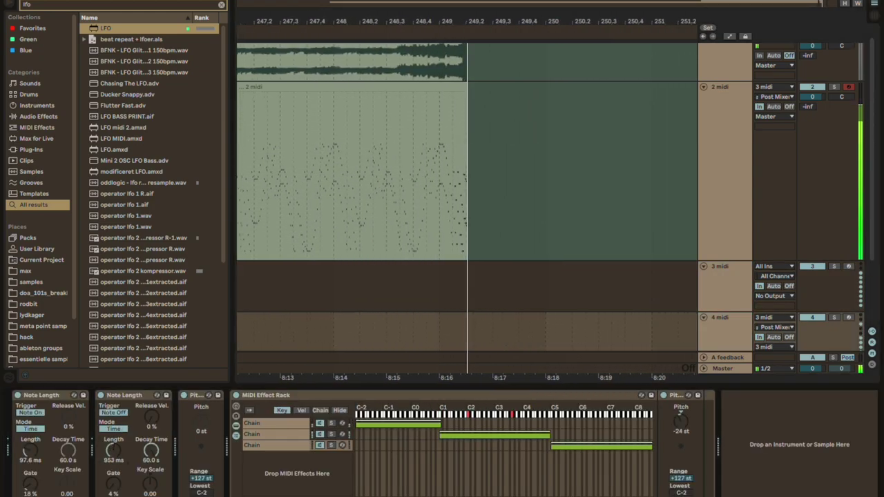
Raise the minimum of the Gate mapping in the 2 midi track's LFO that modulates Pitch and Gate.
left_click(730, 221)
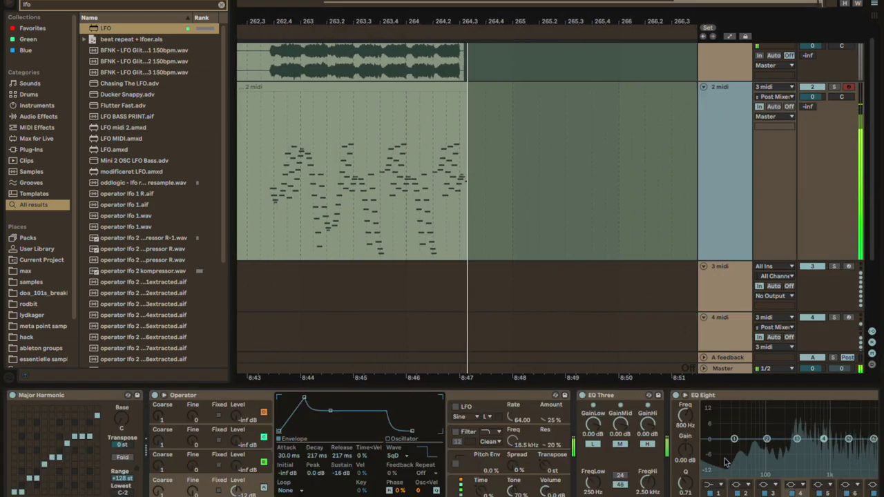
left_click_drag(787, 496, 815, 496)
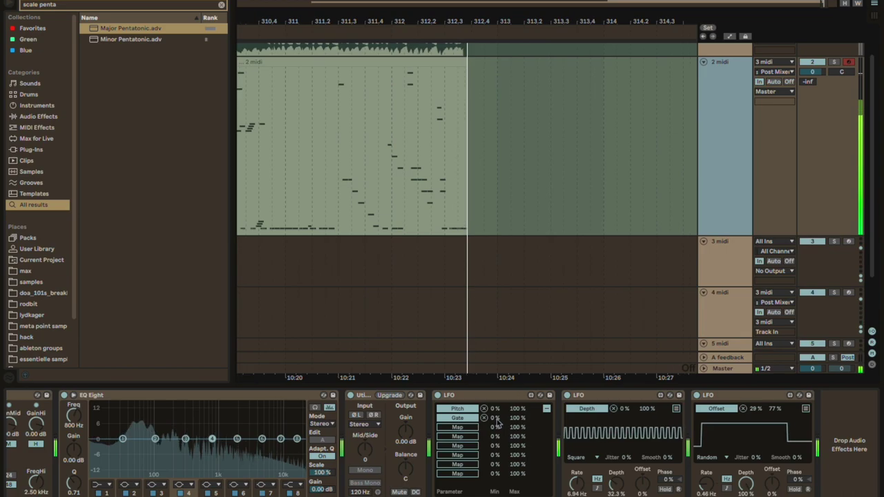
left_click_drag(495, 418, 495, 404)
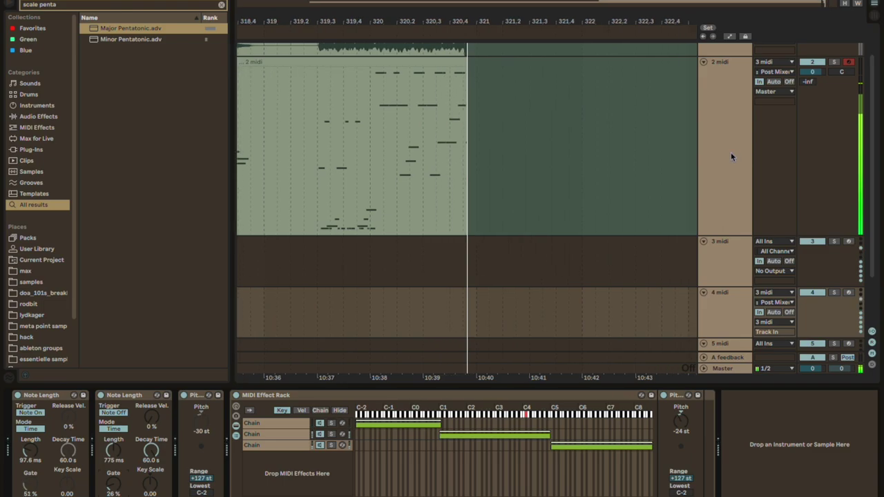
Reshape Operator's oscillator envelope on the 2 midi track with 0 ms attack, a lower sustain and a 4.32 s release.
left_click(731, 156)
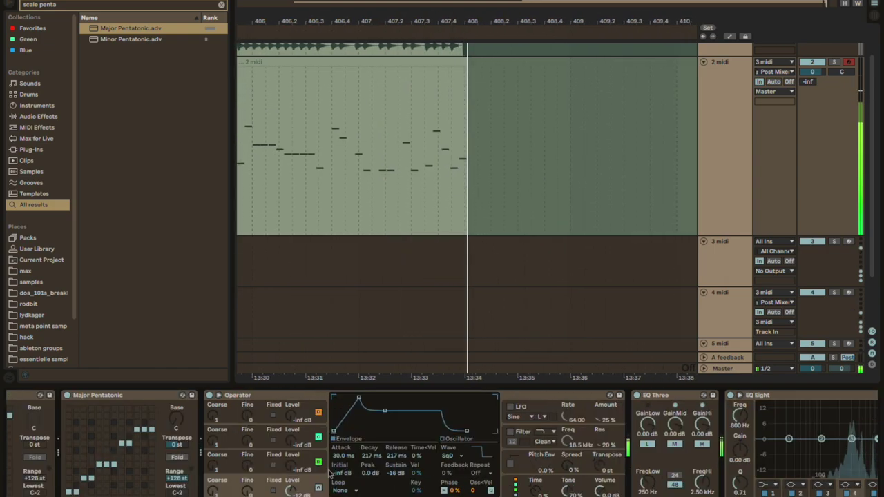
left_click_drag(359, 398, 366, 425)
left_click_drag(467, 430, 487, 431)
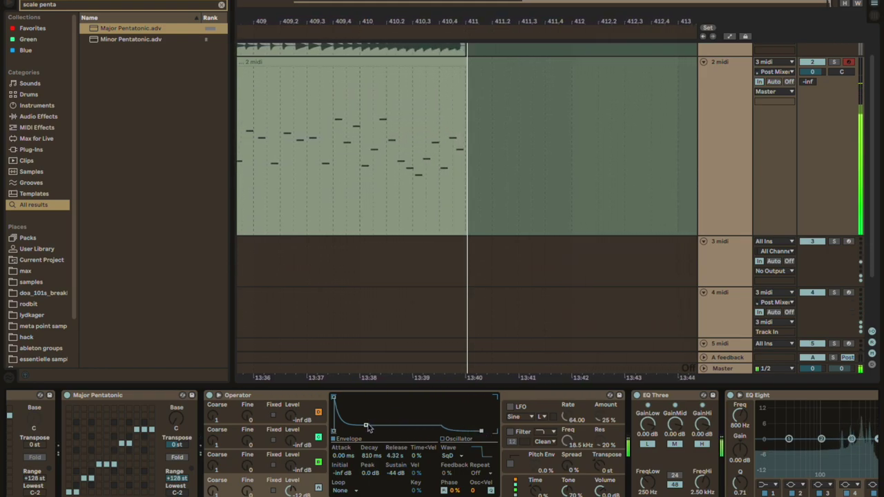
left_click_drag(365, 426, 365, 427)
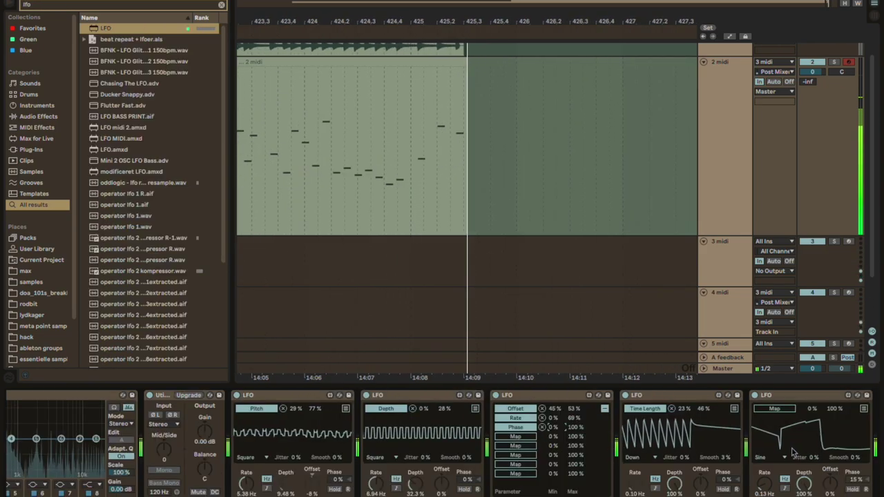
Map the unassigned last LFO to Operator's Filter Freq and set the mapping's minimum to 51 %.
scroll(508, 444, "left", 5)
scroll(507, 443, "left", 3)
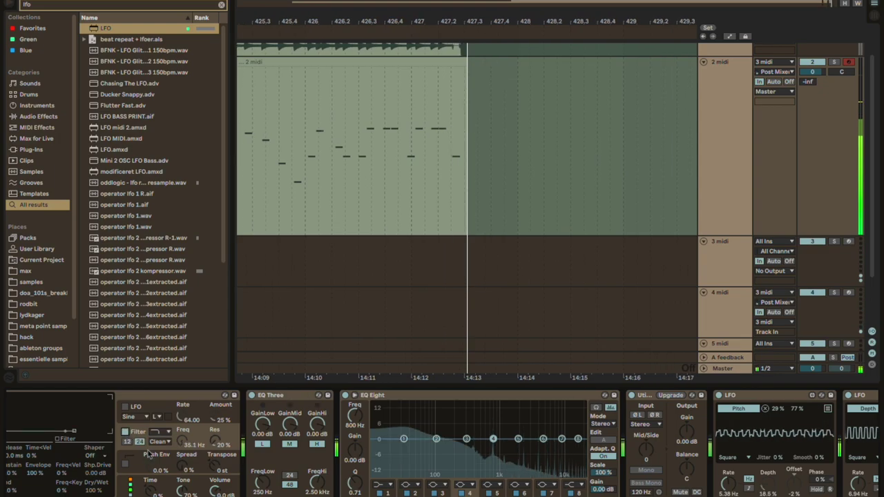
scroll(124, 438, "left", 5)
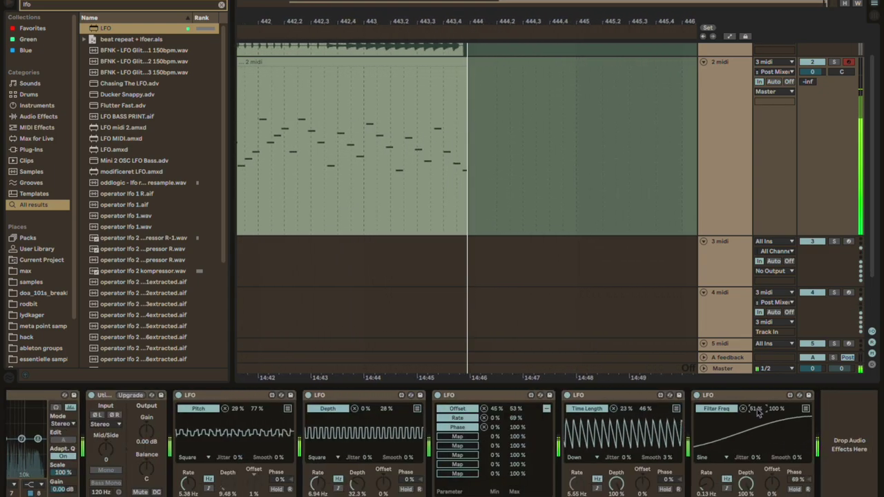
left_click_drag(757, 409, 758, 387)
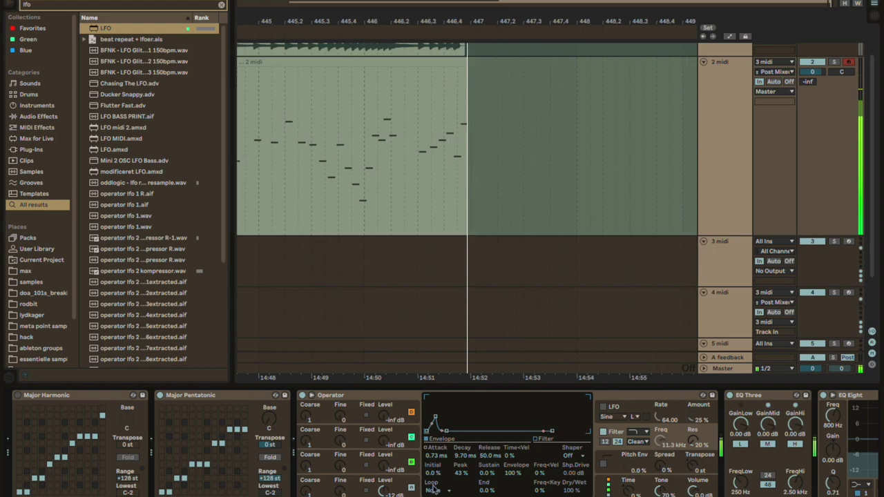
Find the Velocity MIDI effect and insert it between Major Pentatonic and Operator.
key("ctrl+f")
type("veloci")
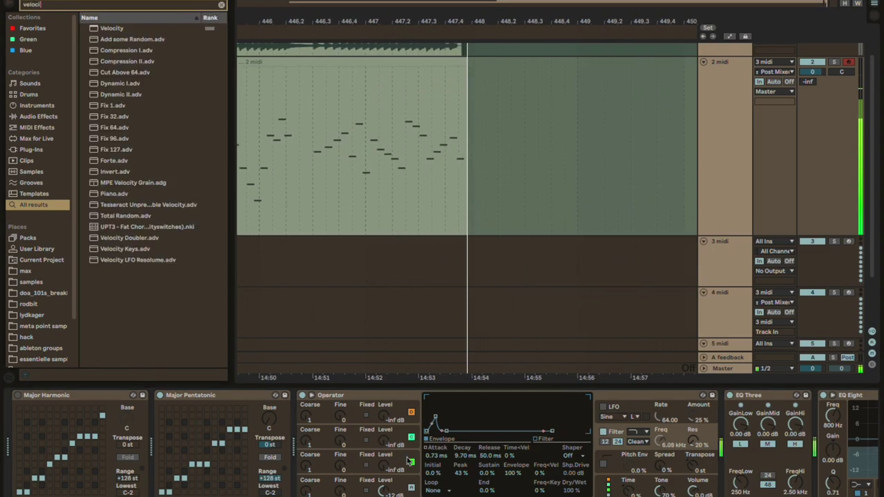
left_click_drag(112, 28, 393, 447)
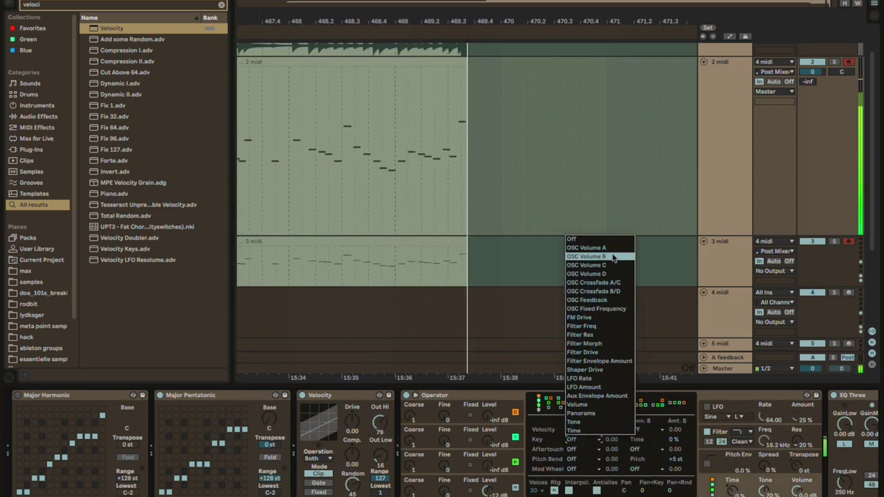
Assign Operator's Key modulation to OSC Volume B with an amount of 100 and raise oscillator B's level to about -23 dB.
left_click(613, 260)
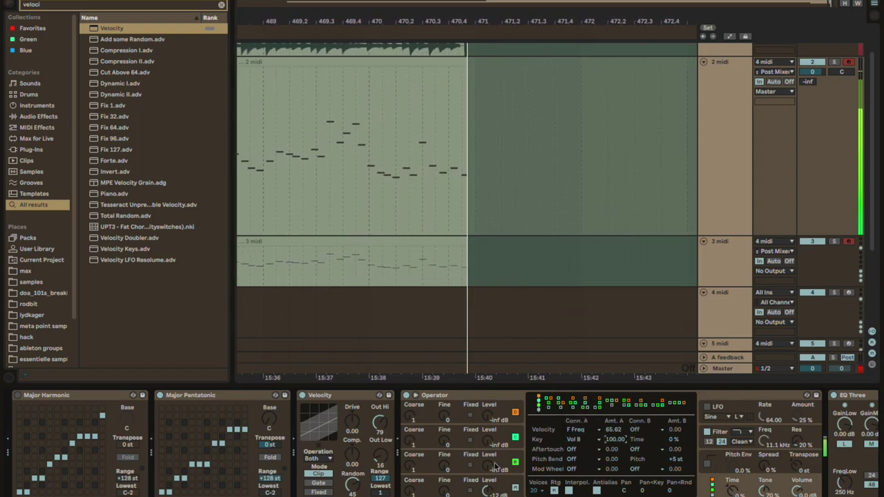
left_click_drag(496, 465, 495, 461)
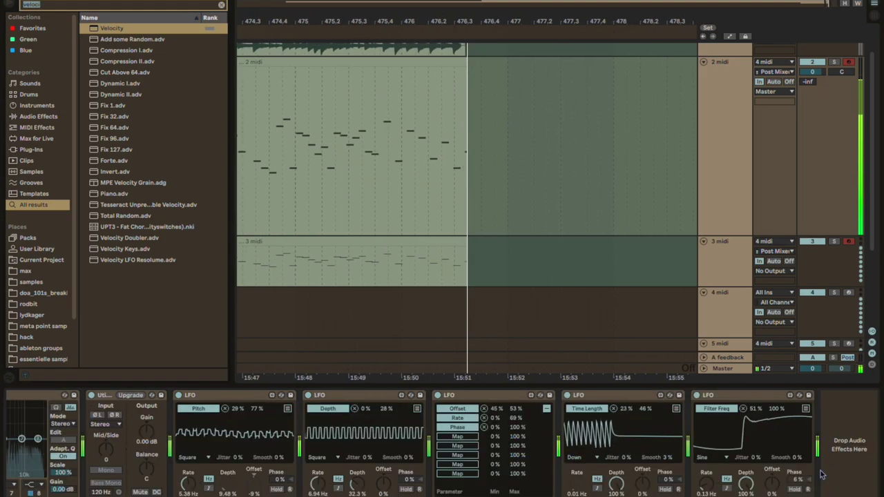
Find the Delay audio effect and add it to the end of the 2 midi device chain.
key("ctrl+f")
type("delay")
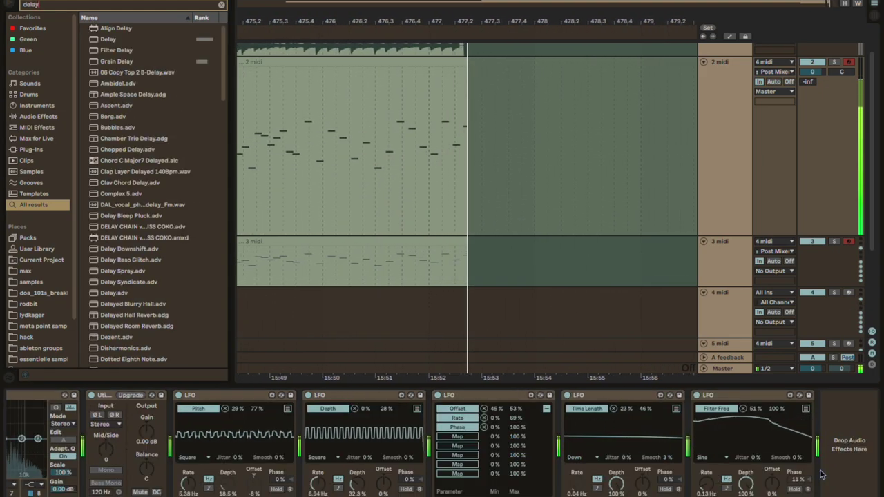
key("Down")
key("Down")
key("Return")
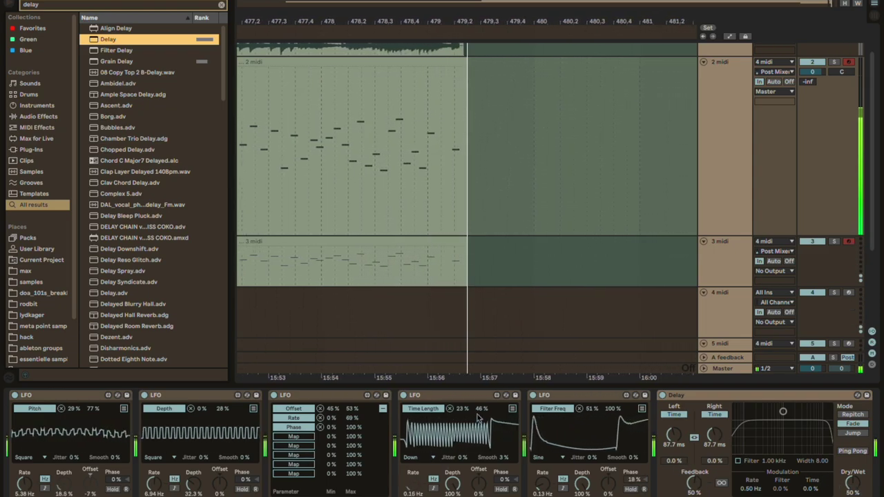
Map the Time Length LFO to Delay's left time as well, and open the Filter Freq LFO's mapping list.
left_click(512, 409)
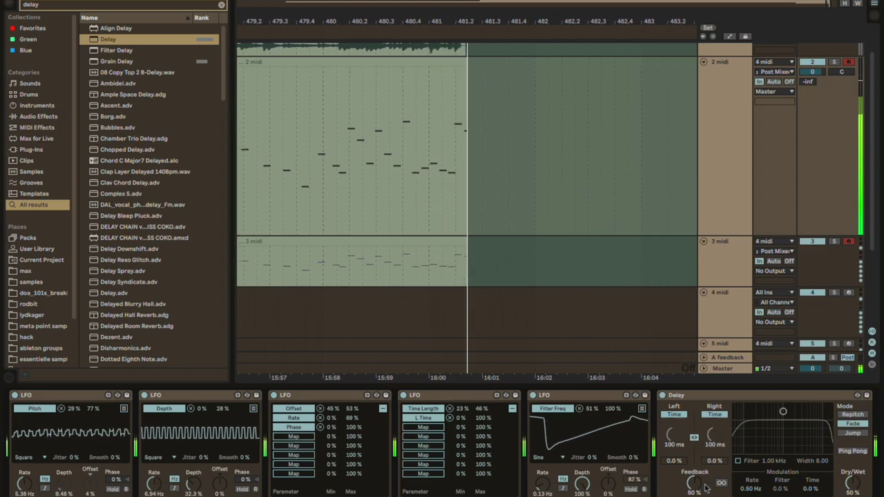
left_click(512, 410)
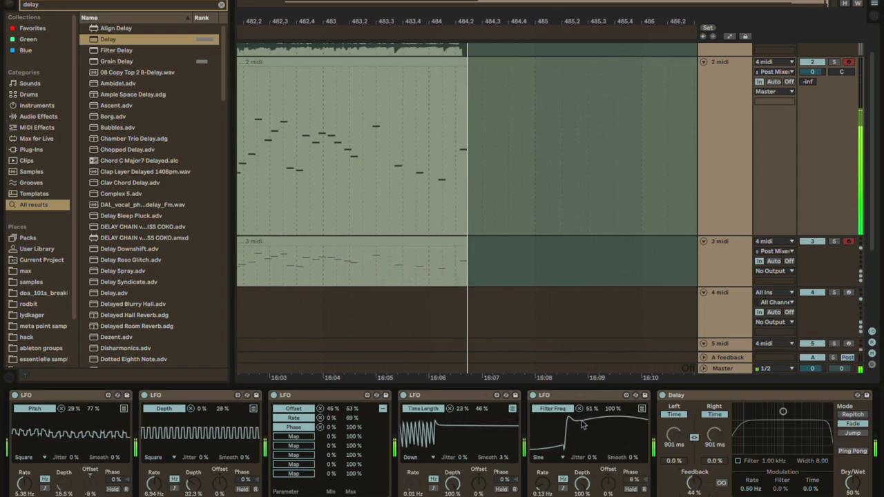
left_click(641, 408)
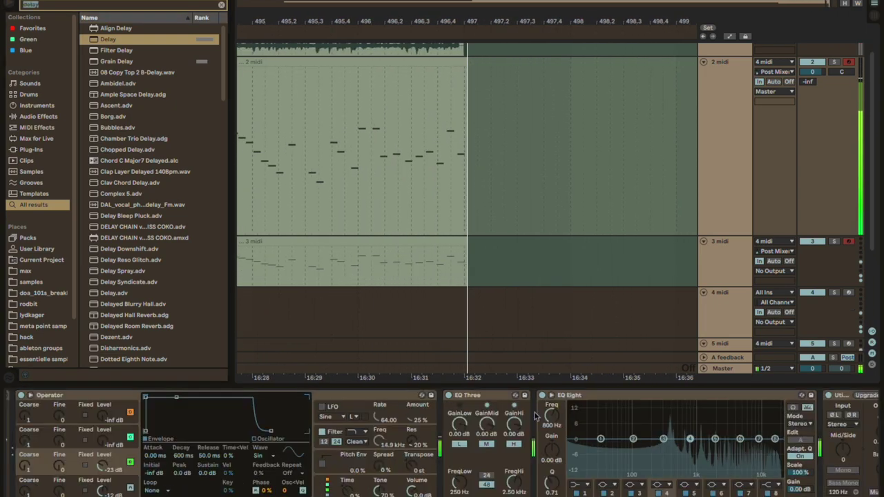
Insert Corpus between Operator and EQ Three and unfold its sidechain section.
type("corpus")
left_click_drag(101, 28, 444, 445)
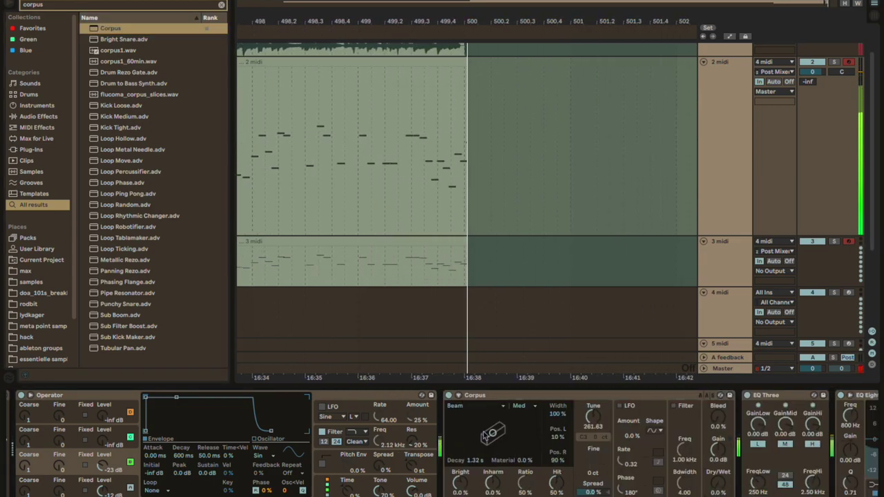
left_click(458, 396)
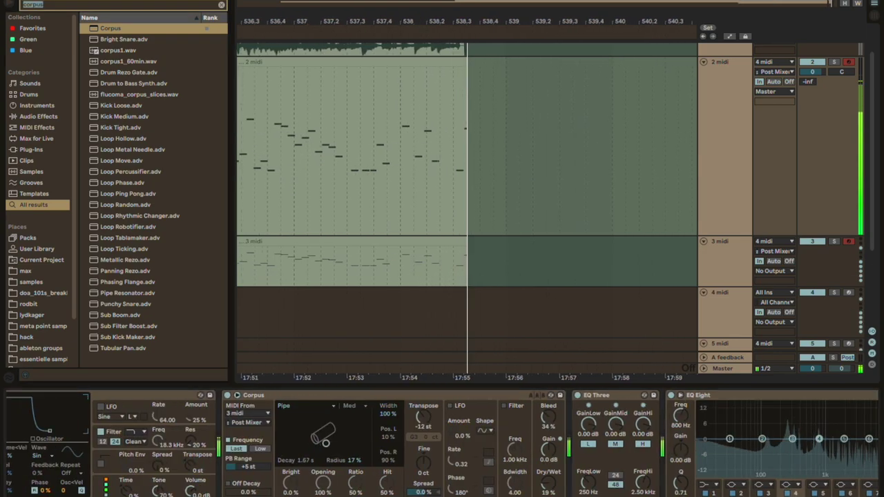
Find the OTT preset and add it after Delay at the end of the device chain.
key("ctrl+f")
type("ott")
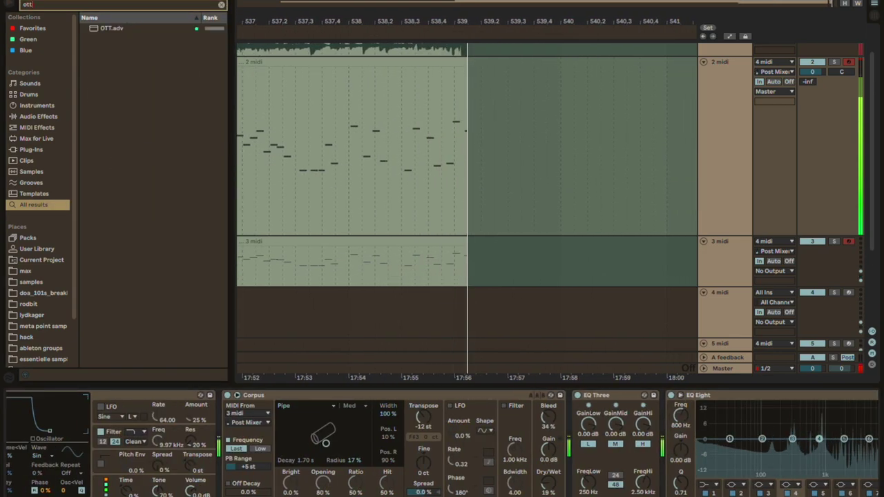
key("Down")
key("Return")
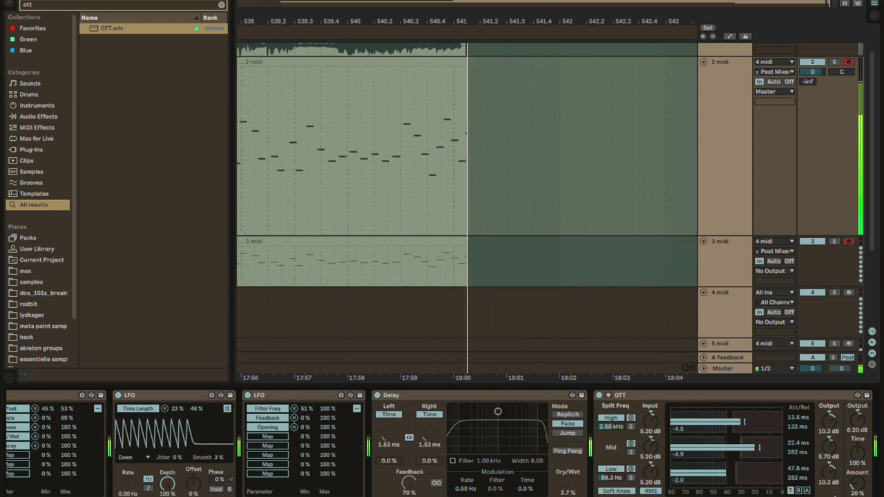
scroll(836, 493, "left", 10)
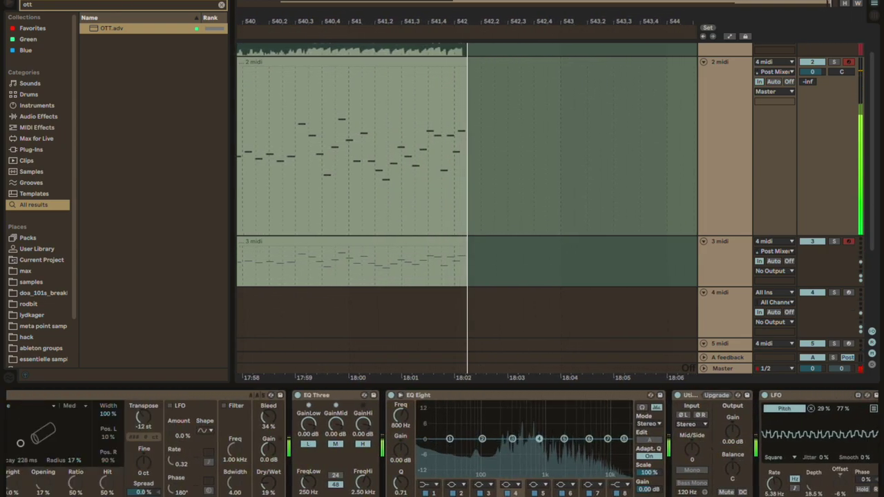
scroll(442, 441, "left", 5)
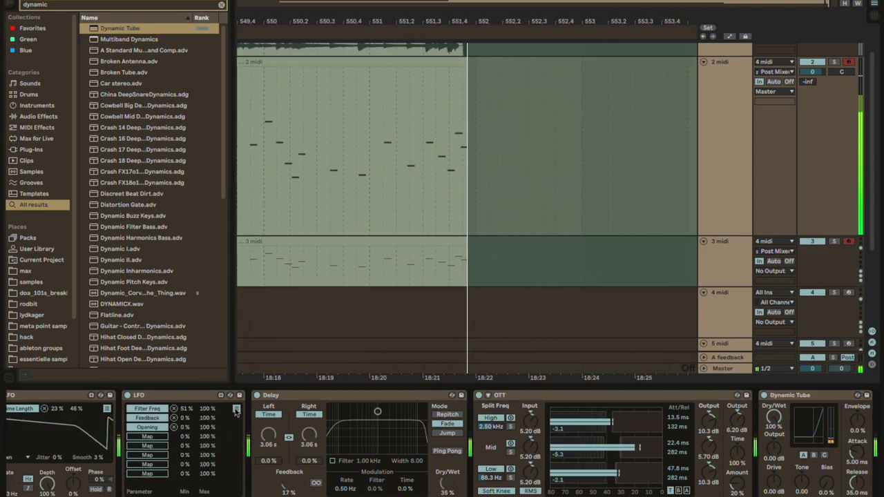
Map the Filter Freq LFO to Dynamic Tube's Bias with an 81 % maximum and move Dynamic Tube ahead of OTT.
left_click(147, 445)
left_click(826, 482)
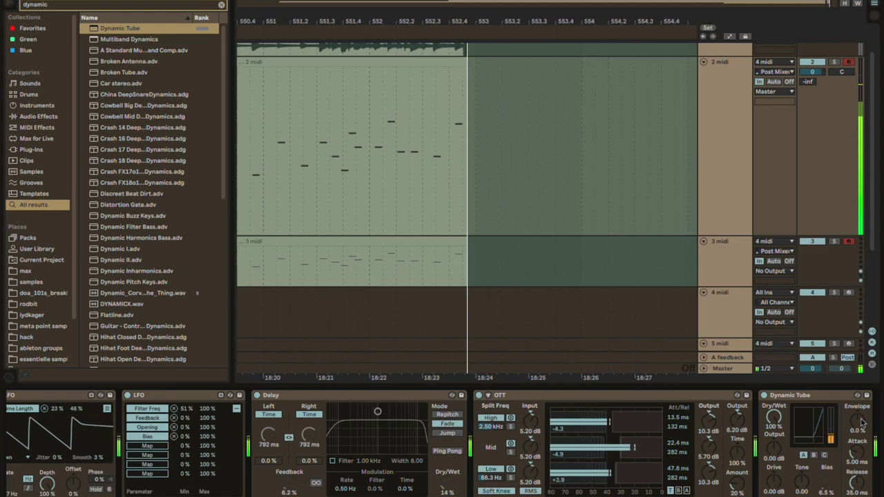
left_click_drag(818, 399, 524, 442)
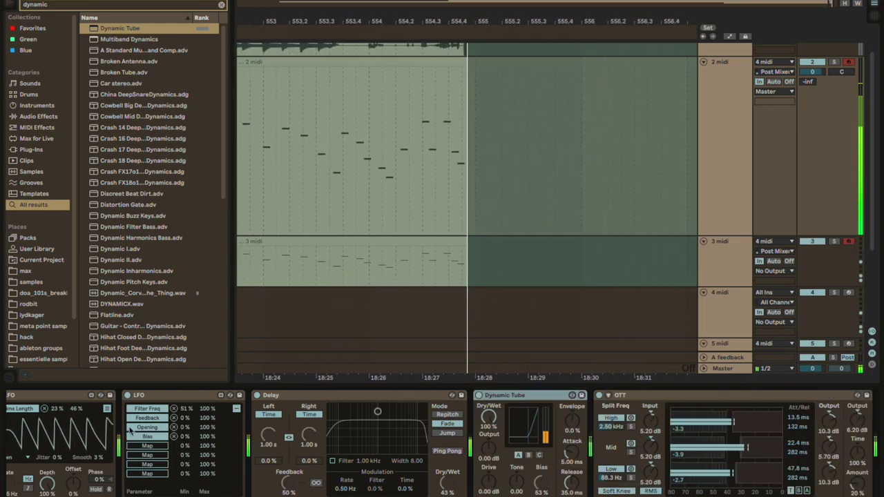
mouse_move(207, 436)
left_mouse_down()
mouse_move(207, 448)
mouse_move(210, 442)
left_mouse_up()
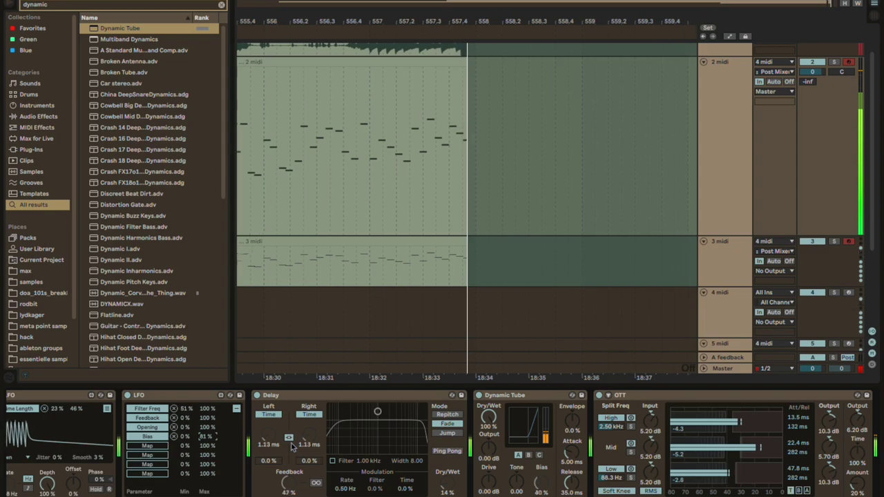
Change oscillator A of the second Operator in the Instrument Rack to a Sine waveform.
scroll(290, 444, "left", 5)
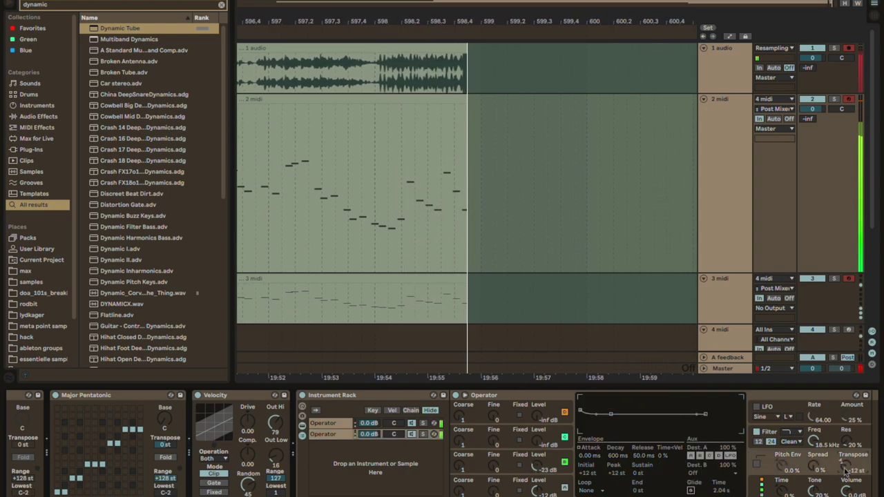
scroll(385, 440, "right", 3)
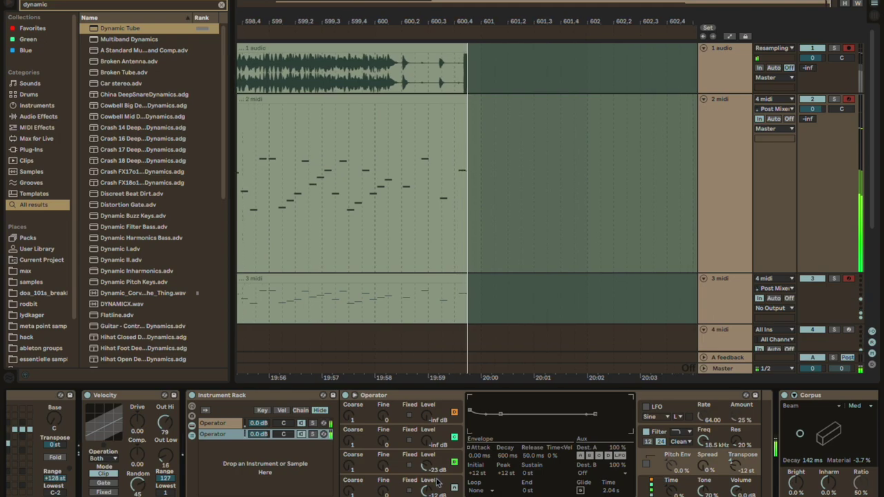
left_click(440, 486)
left_click(594, 457)
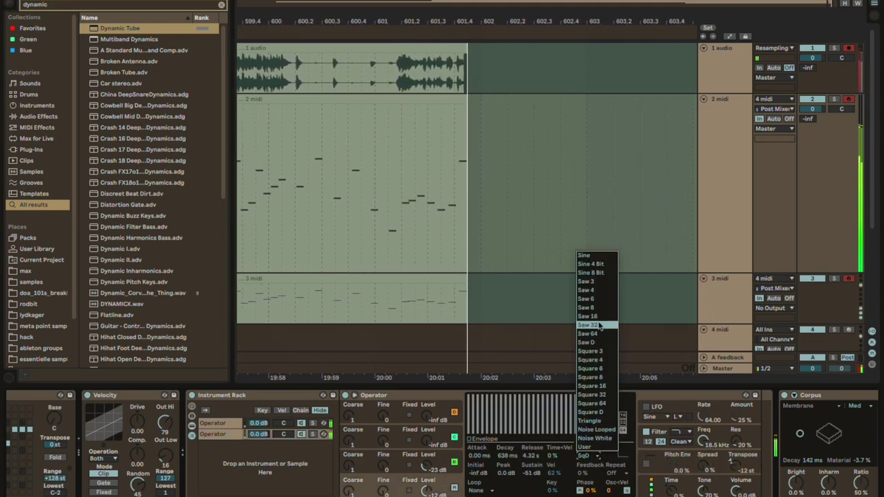
left_click(588, 255)
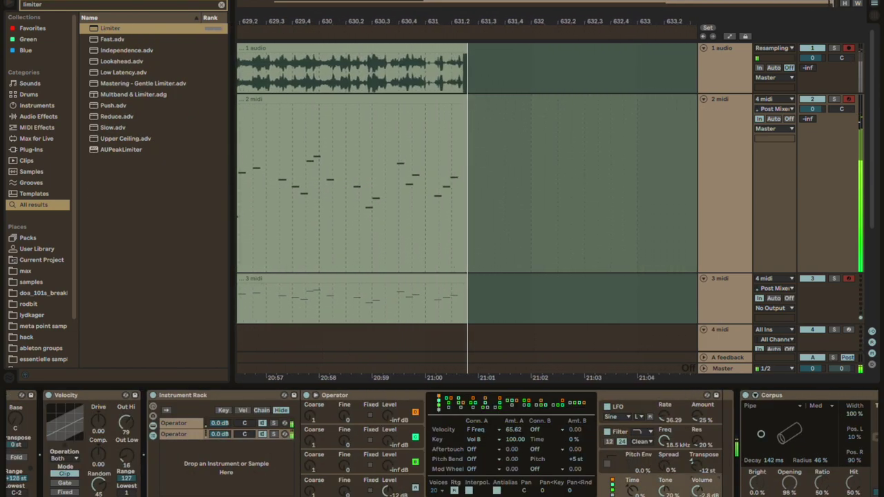
Set the second Operator's Transpose to -12 st and toggle solo on its chain in the Instrument Rack.
left_click(698, 468)
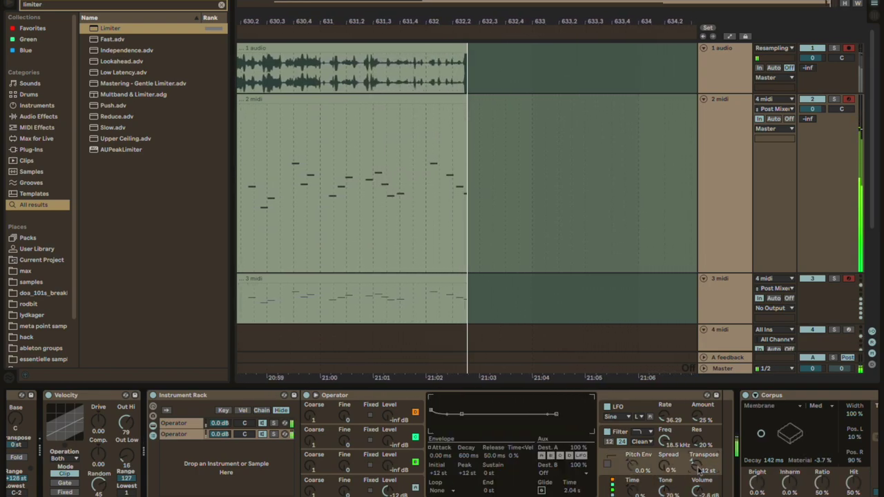
left_click(273, 434)
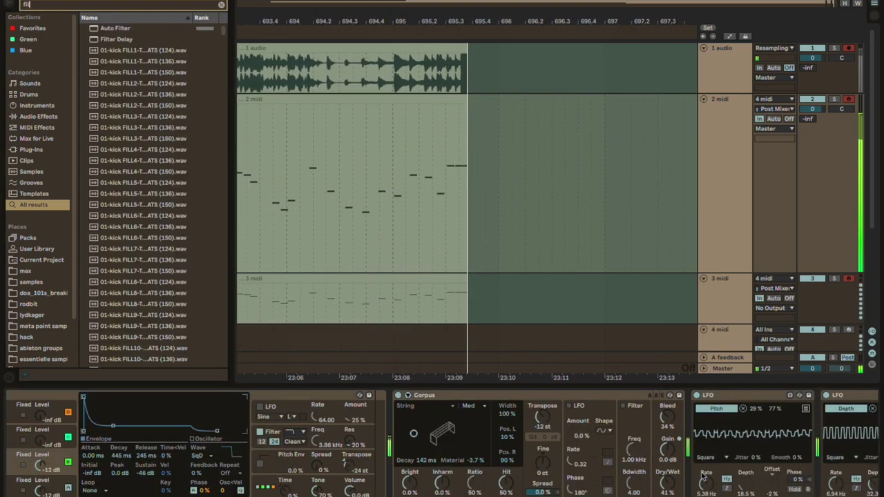
Find Auto Filter, insert it directly after Corpus and switch its filter type to notch.
type("ter")
left_click_drag(114, 28, 736, 439)
scroll(736, 439, "right", 3)
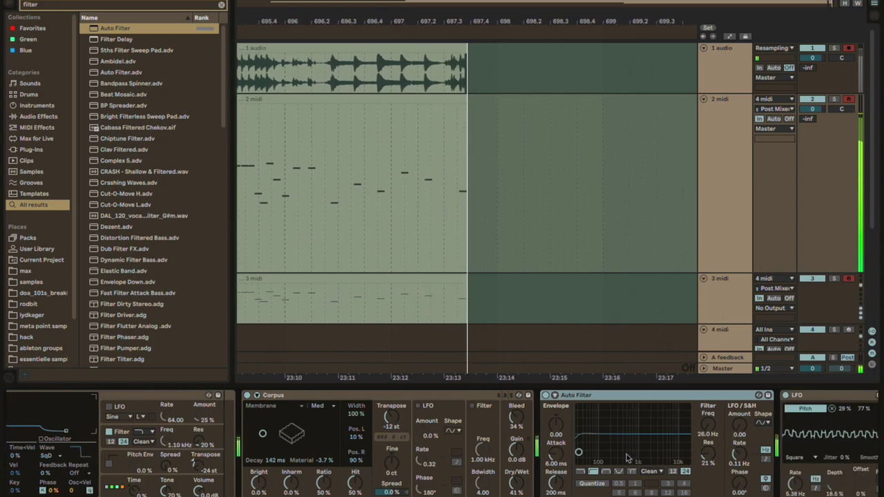
left_click(618, 472)
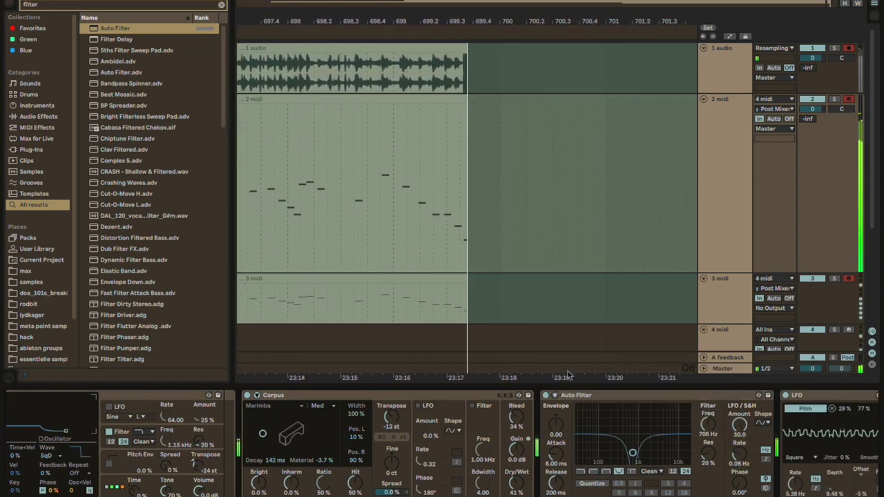
Group Auto Filter into an Audio Effect Rack, show the rack's chain list and duplicate its chain.
key("ctrl+g")
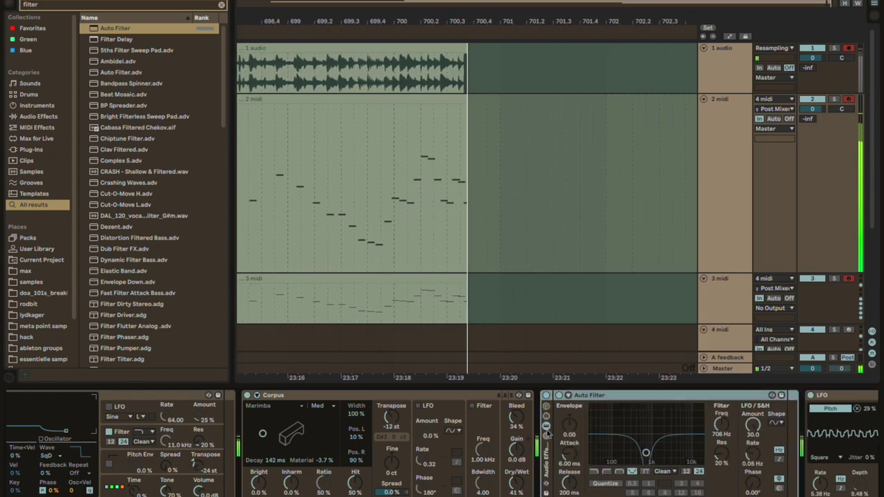
left_click(547, 435)
left_click(547, 435)
left_click(546, 426)
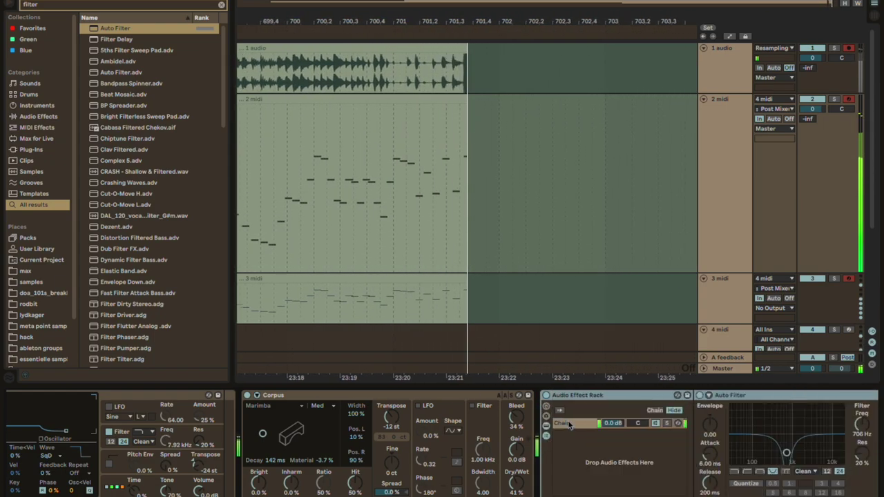
key("ctrl+d")
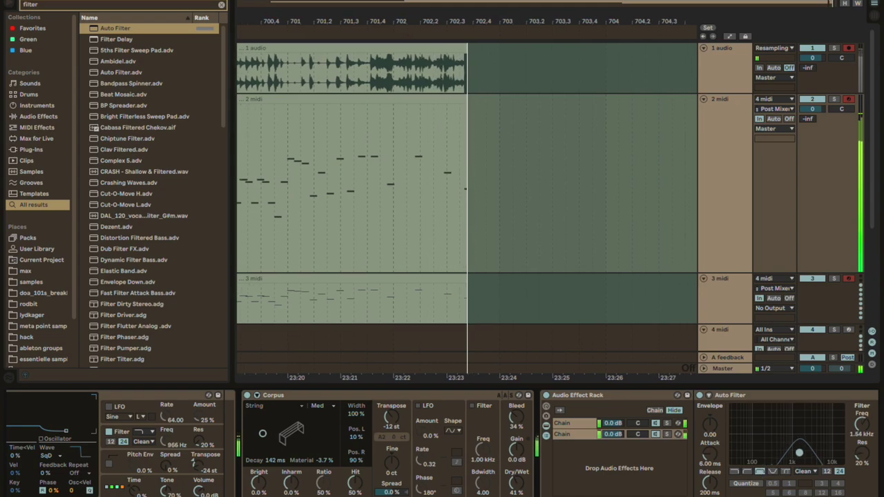
Tune the duplicated chain's band-pass Auto Filter to about 1.78 kHz with 19 % resonance.
left_click_drag(799, 453, 801, 454)
scroll(766, 454, "right", 3)
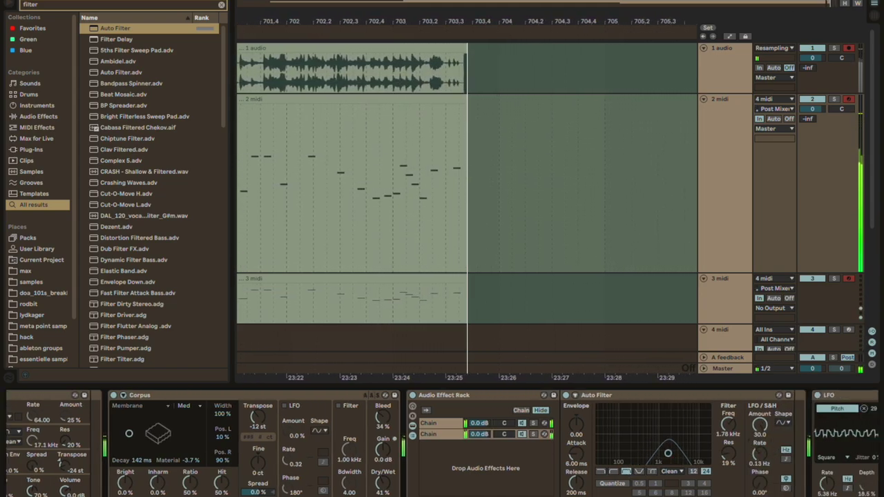
Find Saturator, add it right after the Audio Effect Rack and set its curve type to Sinoid Fold.
scroll(530, 452, "right", 3)
key("ctrl+f")
type("satura")
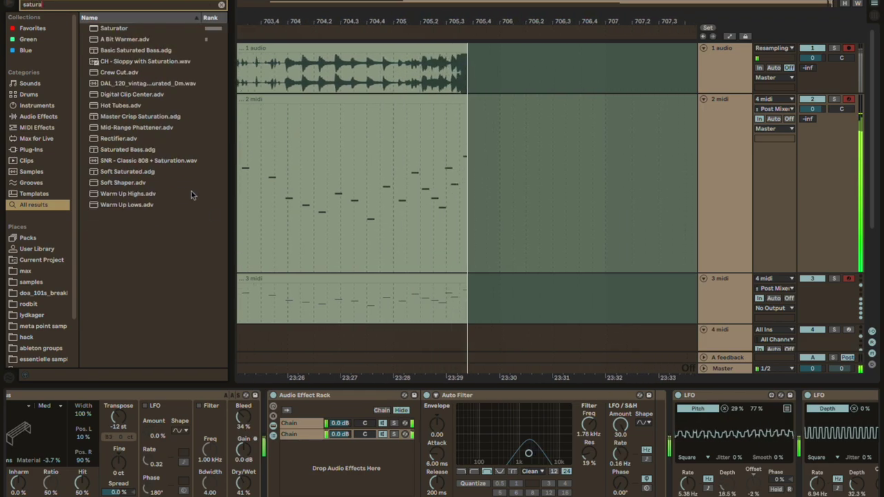
left_click_drag(114, 29, 674, 426)
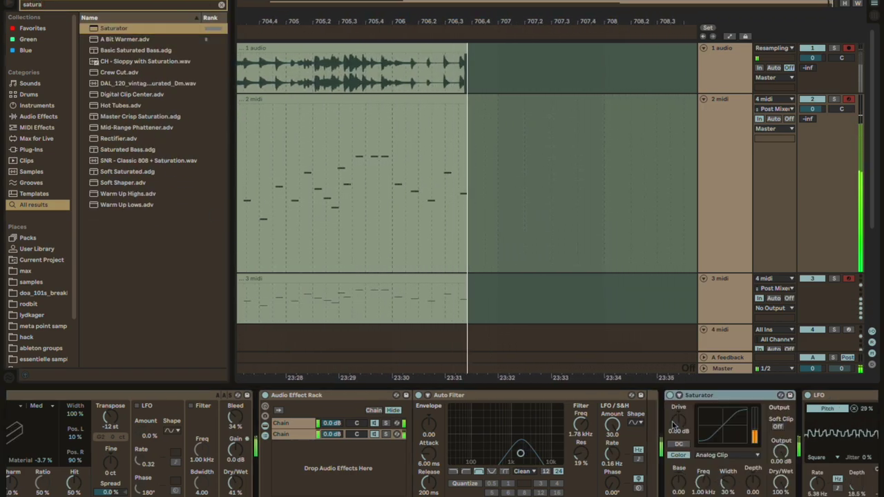
left_click(713, 456)
left_click(714, 491)
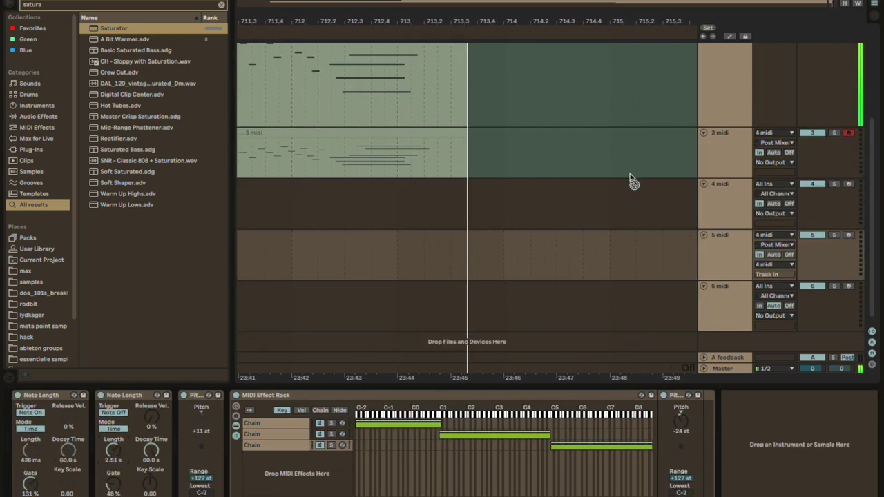
Show the 2 midi track's devices and toggle oscillator B of the first Operator in the Instrument Rack.
scroll(629, 178, "up", 3)
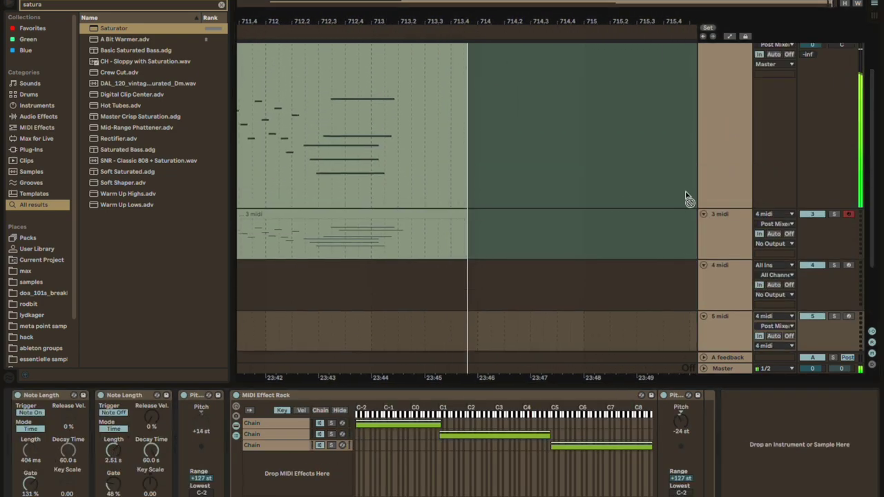
left_click(719, 153)
left_click(618, 471)
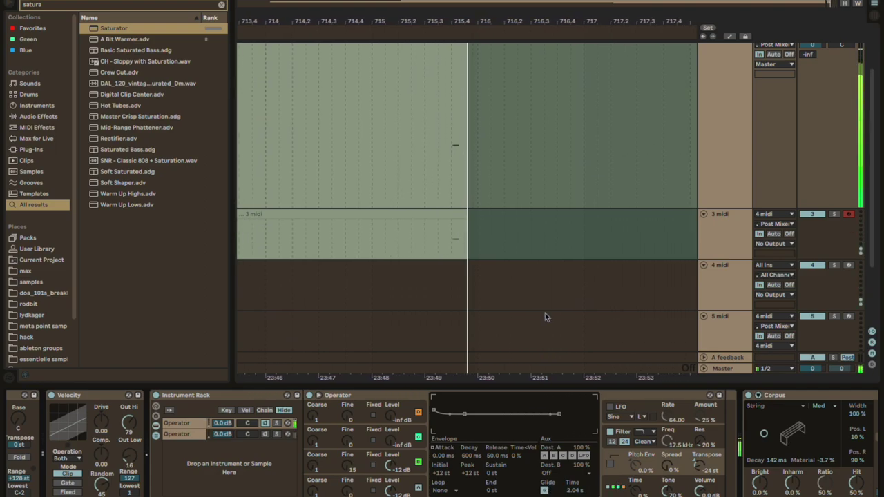
scroll(542, 247, "up", 2)
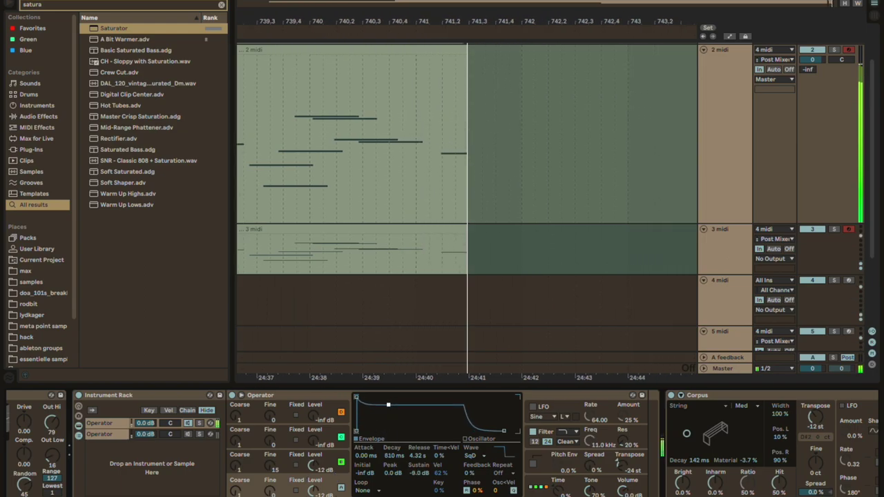
left_click(338, 461)
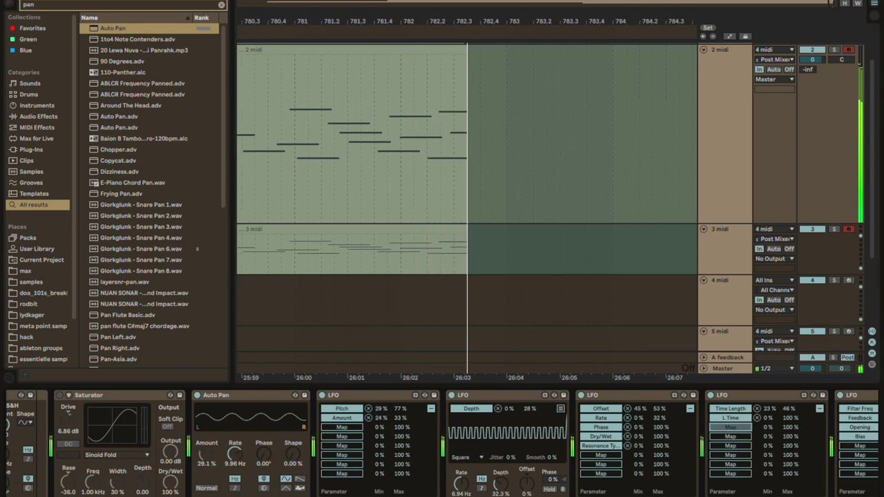
Map the Time Length LFO to Auto Pan's Rate and select the fourth chain of the Audio Effect Rack.
left_click(235, 456)
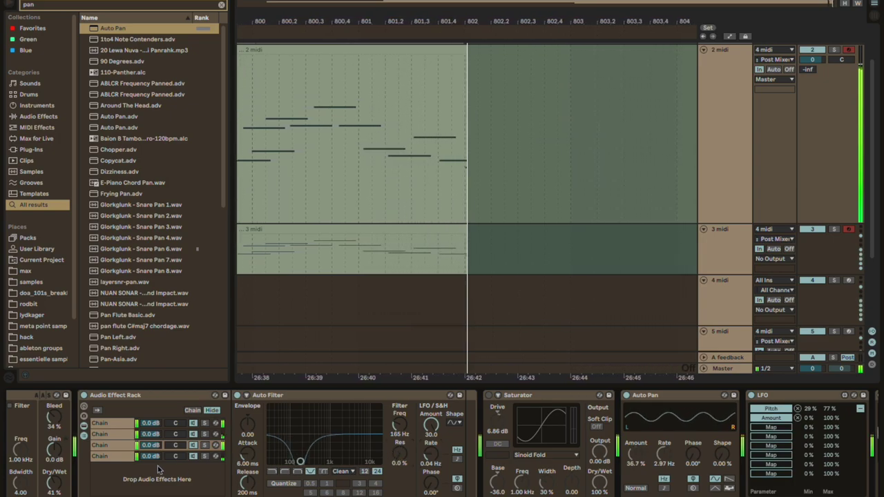
left_click(158, 457)
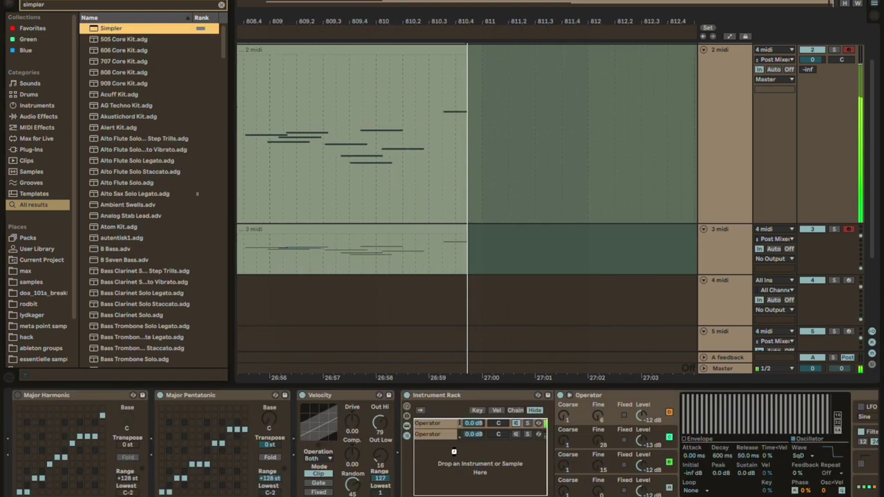
Add Simpler to the Instrument Rack as a third chain below the two Operators.
left_click_drag(454, 451, 455, 453)
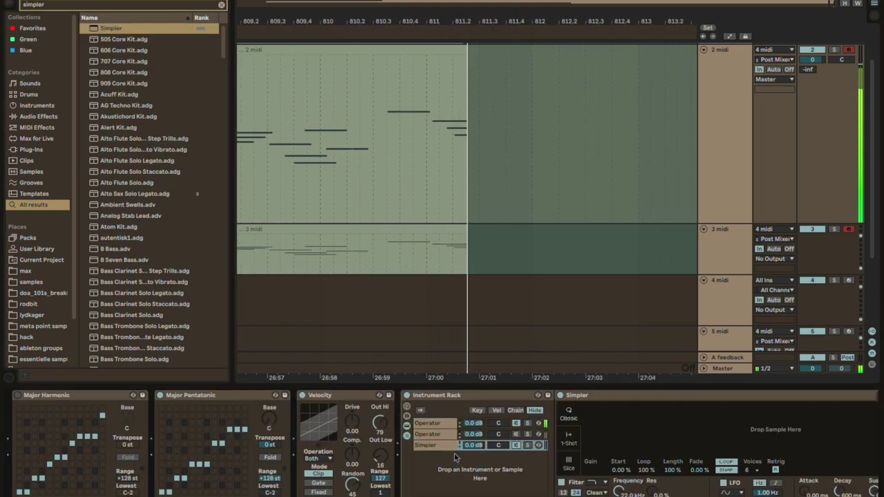
scroll(455, 456, "right", 10)
scroll(442, 442, "left", 10)
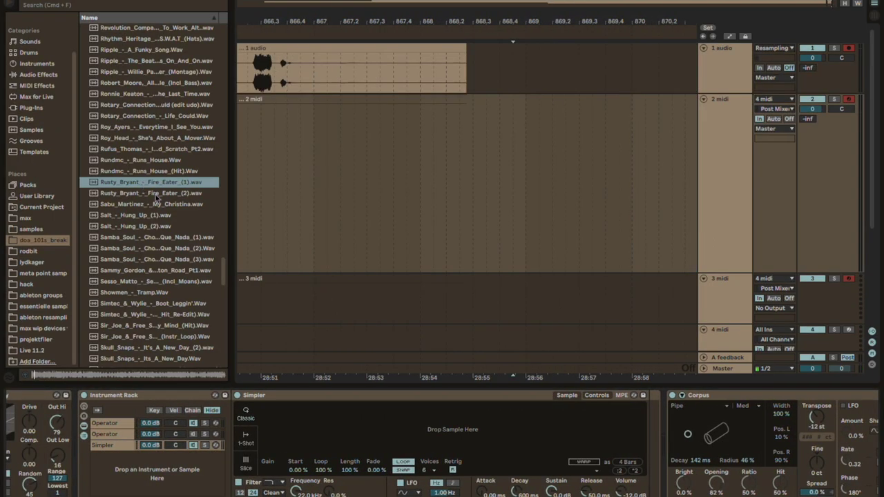
Load the Samba_Soul - Chove Chuva - Mas Que Nada (3) break into Simpler and switch it to Slice mode.
scroll(156, 200, "down", 3)
left_click(153, 211)
scroll(153, 221, "down", 3)
left_click_drag(139, 158, 333, 440)
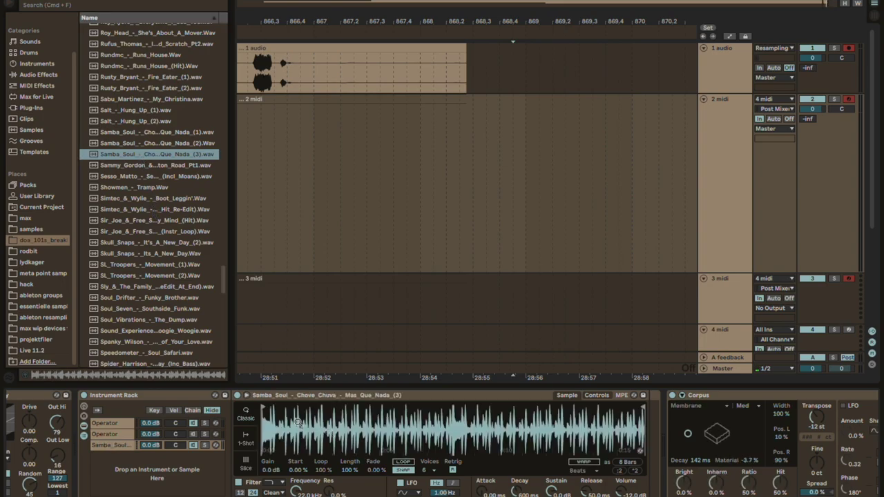
left_click(246, 464)
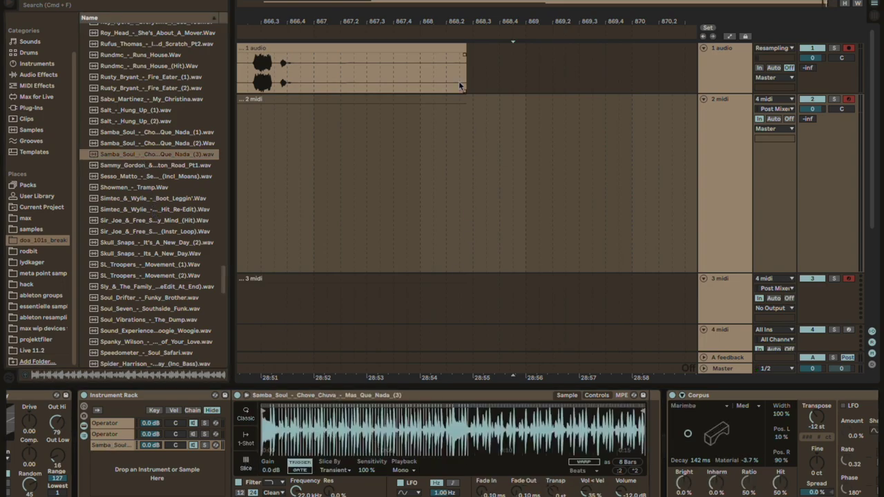
Start a new recording from the end of the existing audio clip and select the 2 midi track.
left_click(469, 61)
left_click(406, 2)
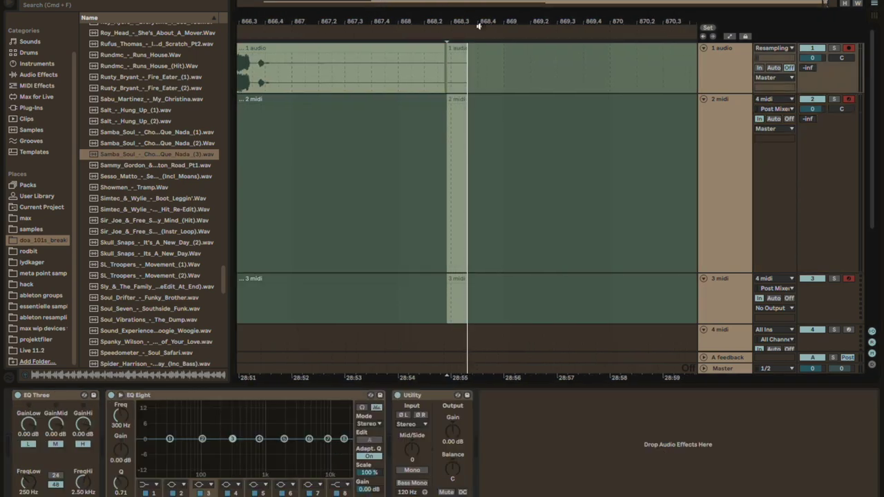
left_click(723, 184)
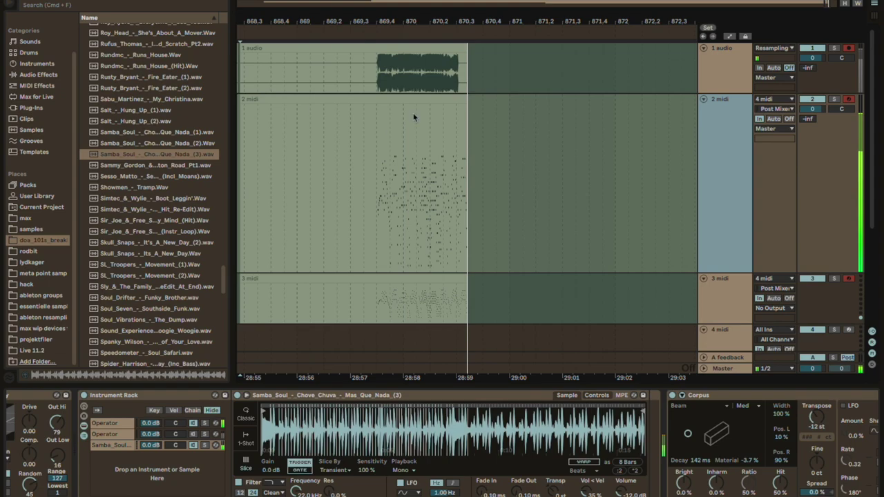
Open the Force Quit Applications window of macOS.
key("super+alt+Escape")
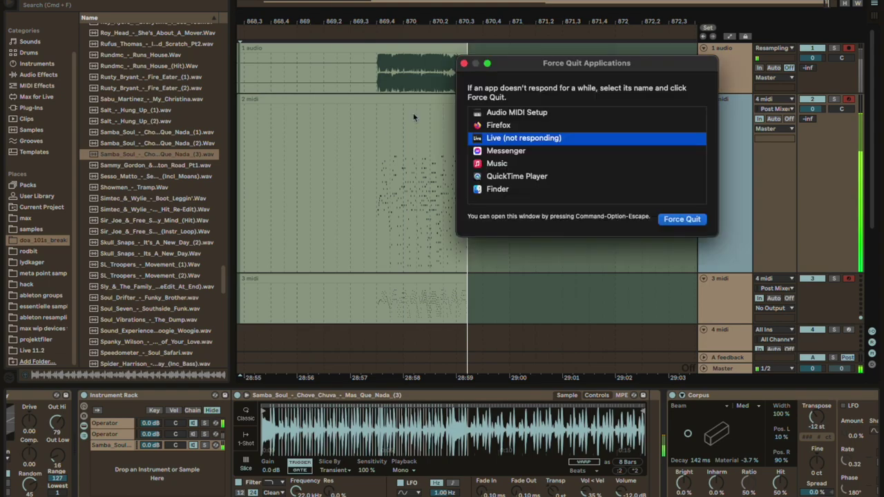